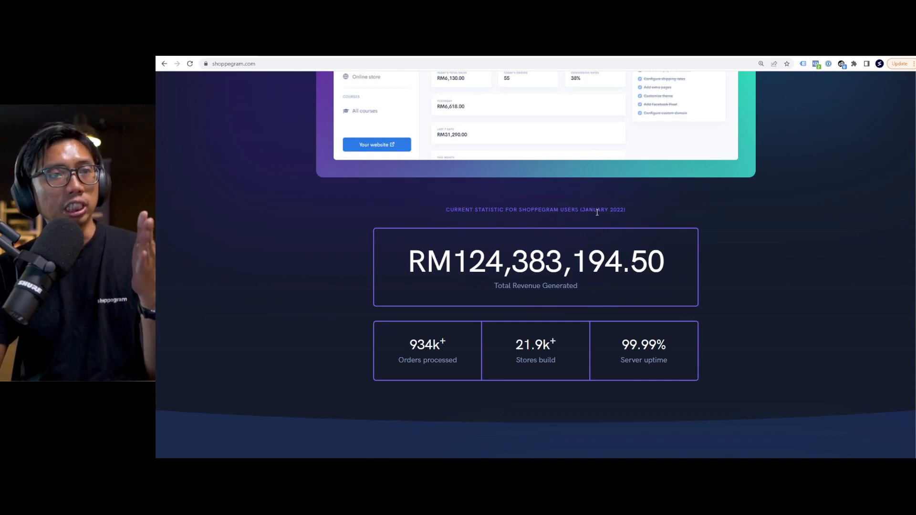
Scroll past the statistics and tool cards to the Heshdity custom-domain catalogue example.
scroll(606, 252, down, 1)
scroll(606, 252, down, 10)
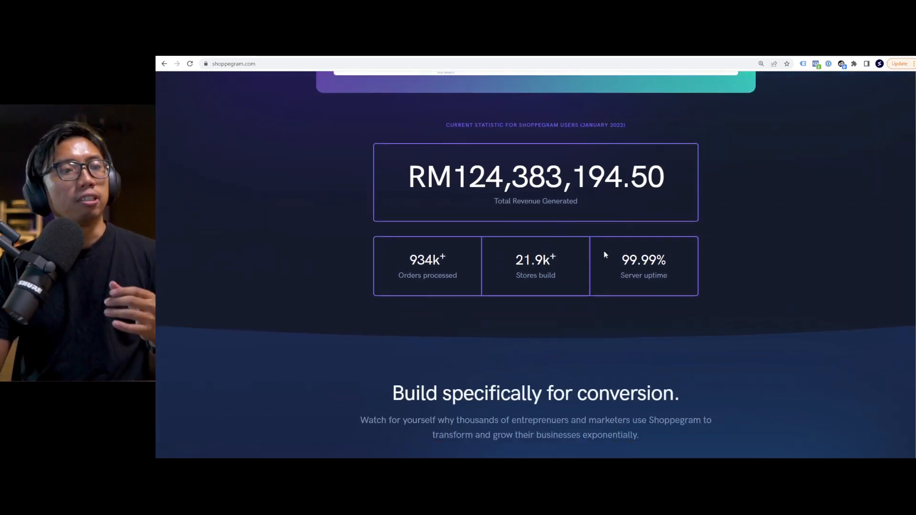
scroll(603, 249, down, 12)
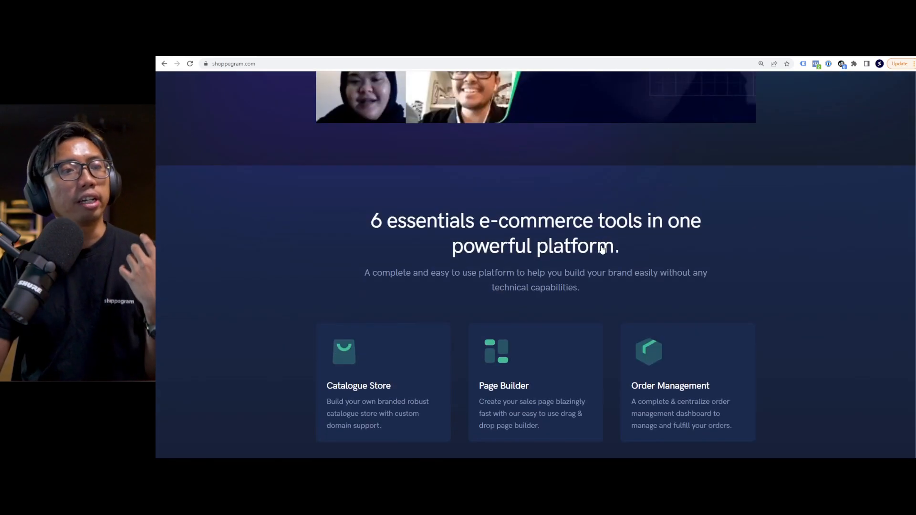
scroll(602, 249, down, 5)
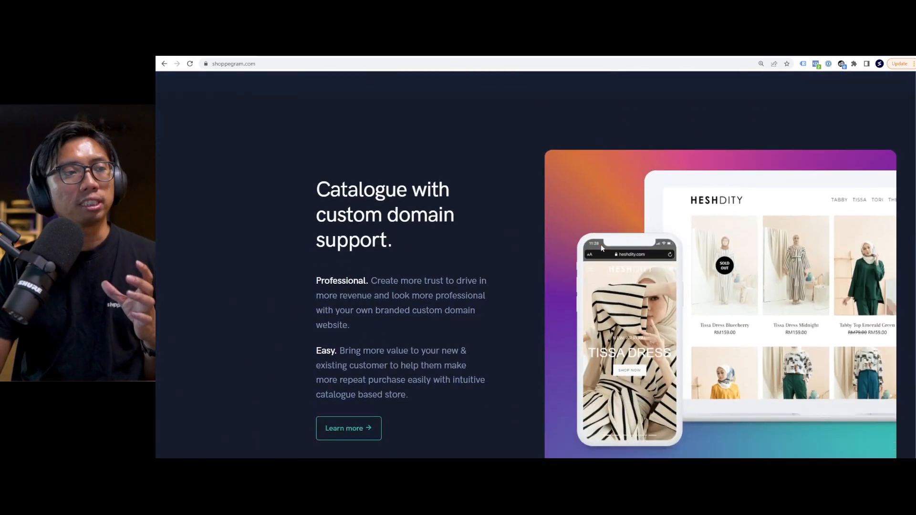
scroll(602, 248, up, 2)
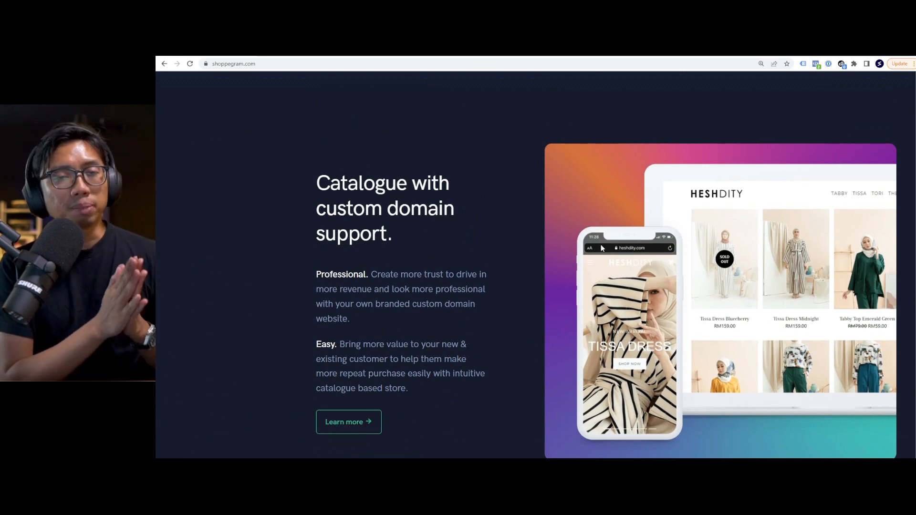
scroll(553, 238, down, 2)
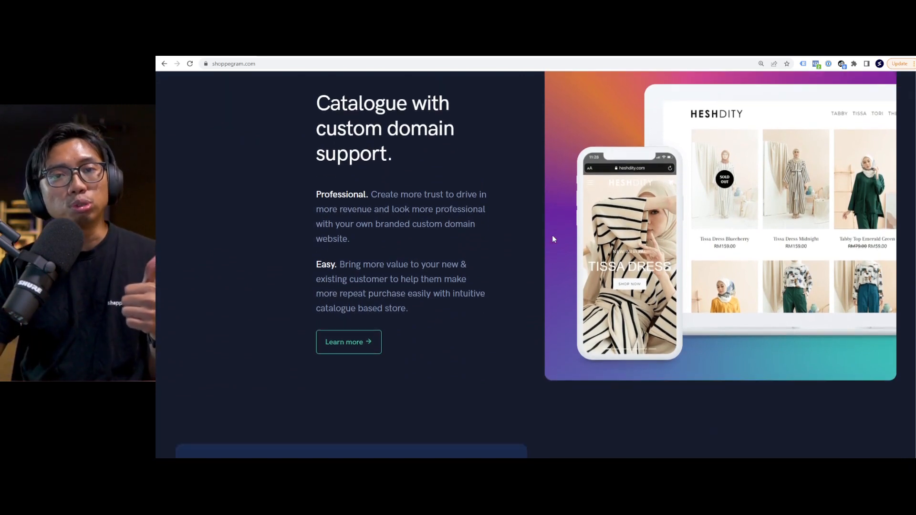
scroll(553, 237, up, 1)
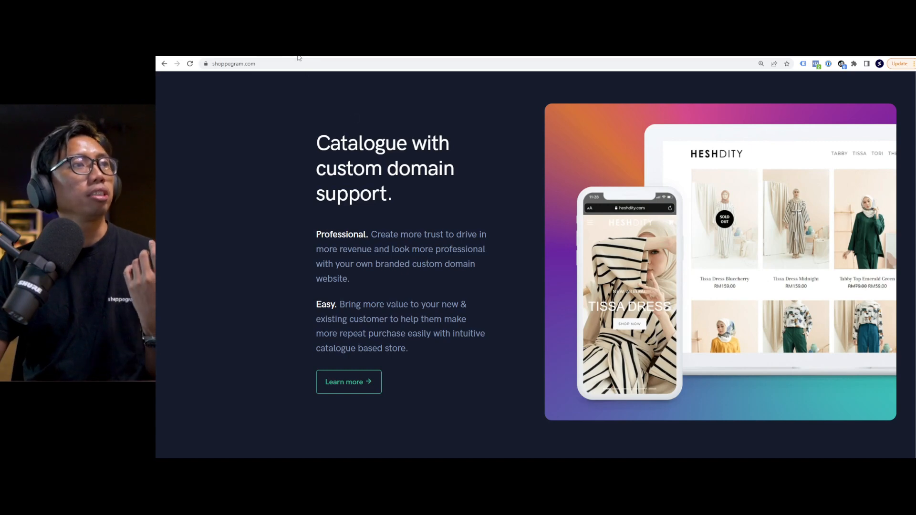
On the Heshdity store, cycle the banner to Tori Caftan and view the Tori Radiant Lilac product.
click(298, 54)
click(395, 89)
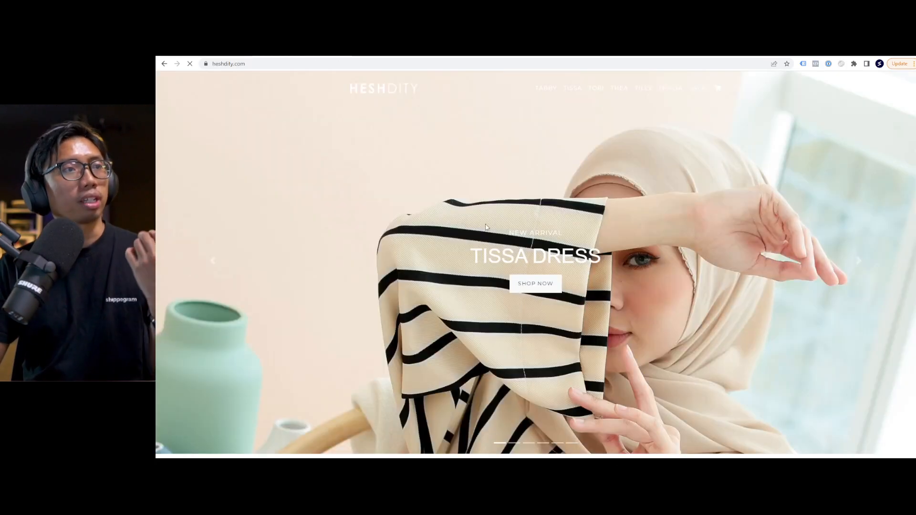
click(858, 262)
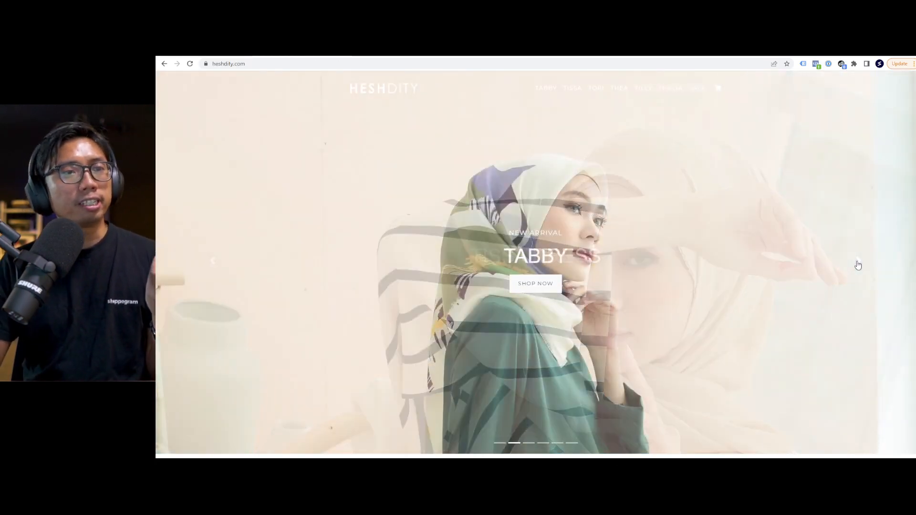
click(858, 265)
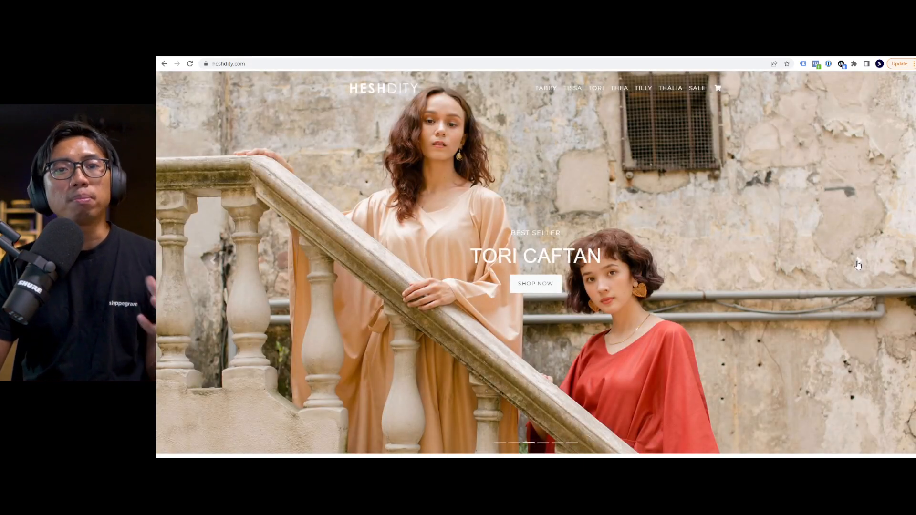
click(537, 285)
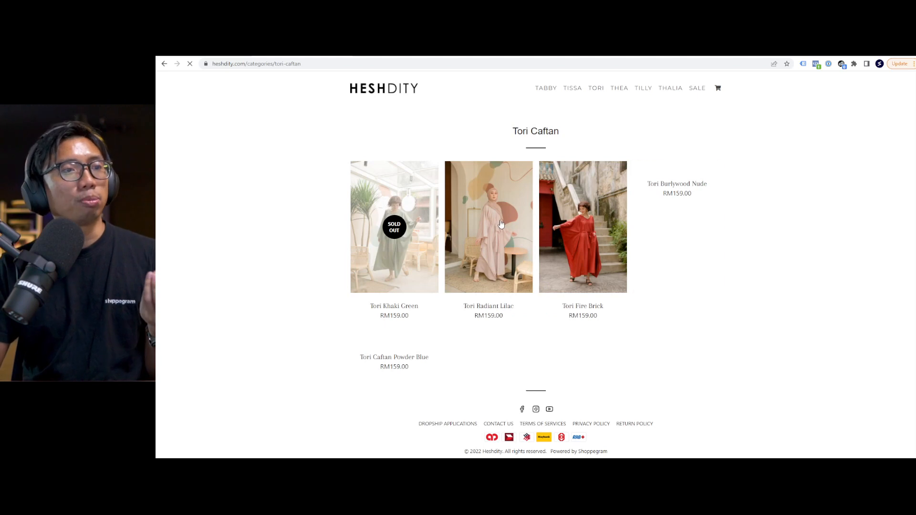
click(501, 224)
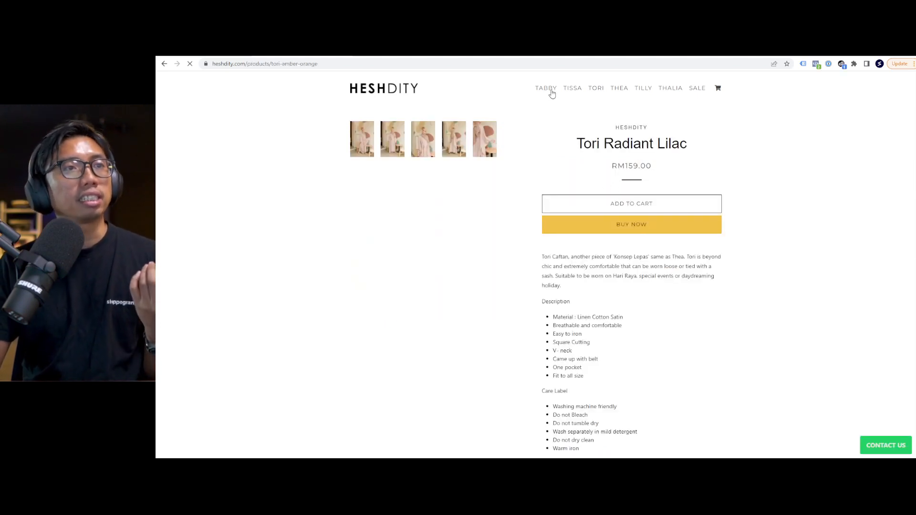
Go through Tissa Dress and Tabby Set to Tabby Pants Emerald Green and pick size XL.
click(404, 91)
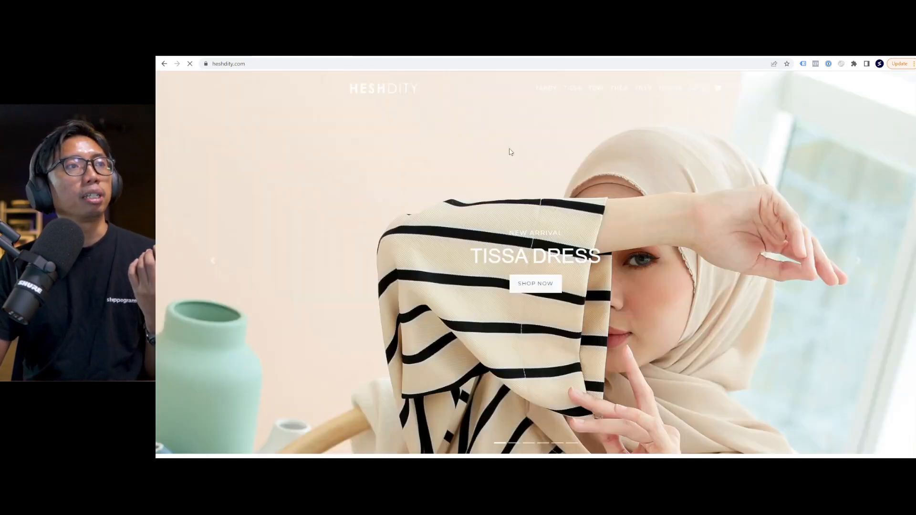
click(536, 283)
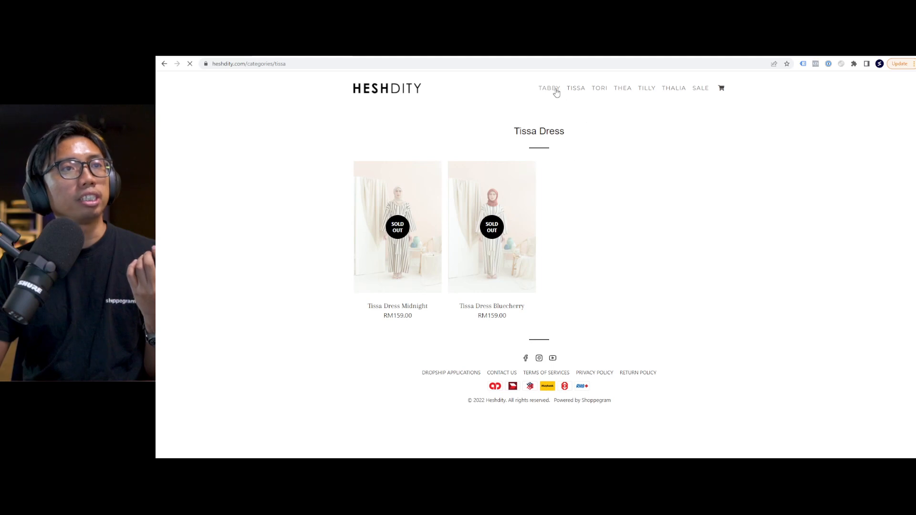
click(549, 90)
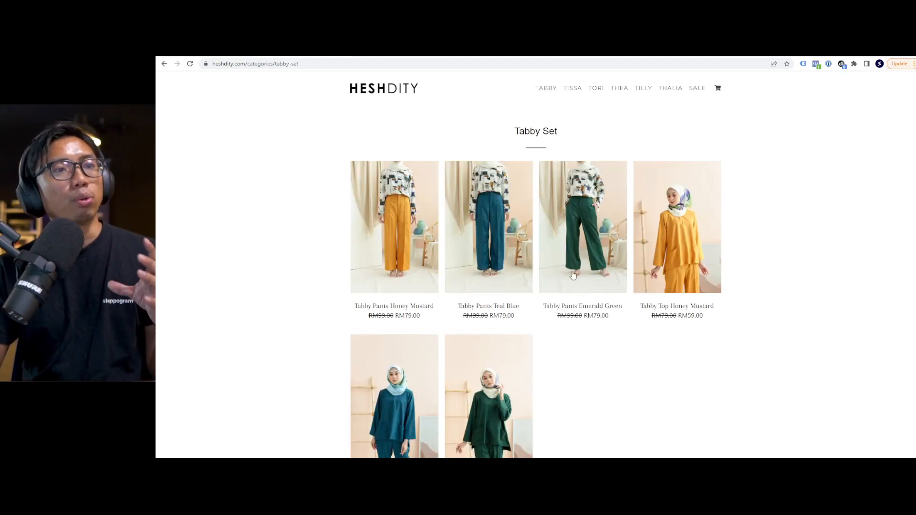
click(596, 233)
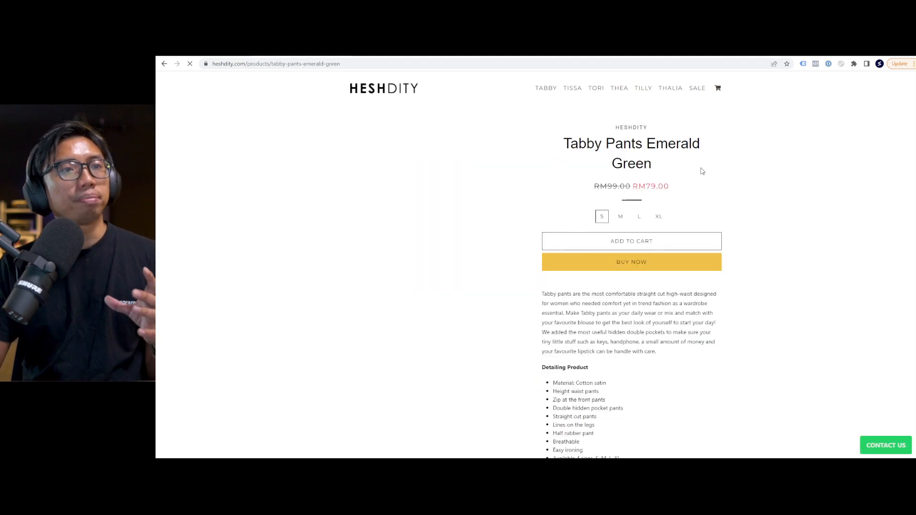
click(620, 217)
click(640, 217)
click(660, 217)
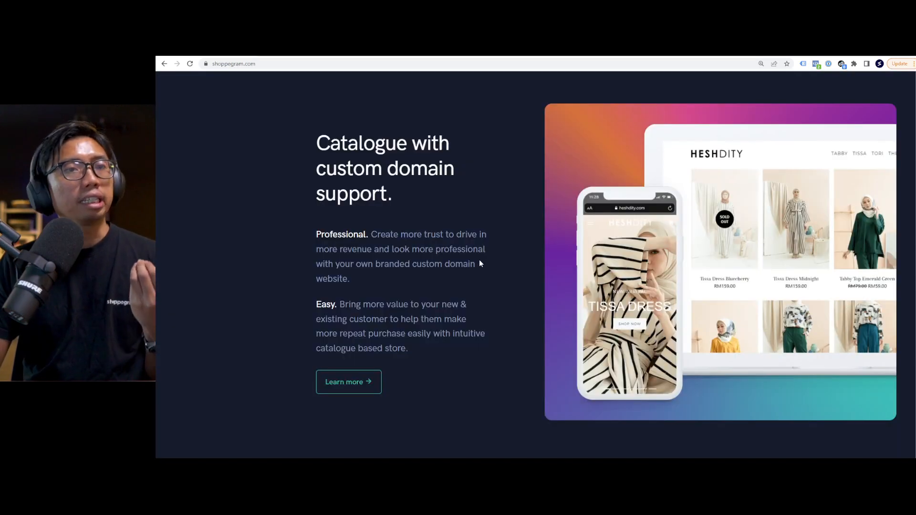
Scroll down to the 'Convert more traffics into revenue' drag-and-drop page builder section.
scroll(479, 259, down, 3)
scroll(480, 262, down, 4)
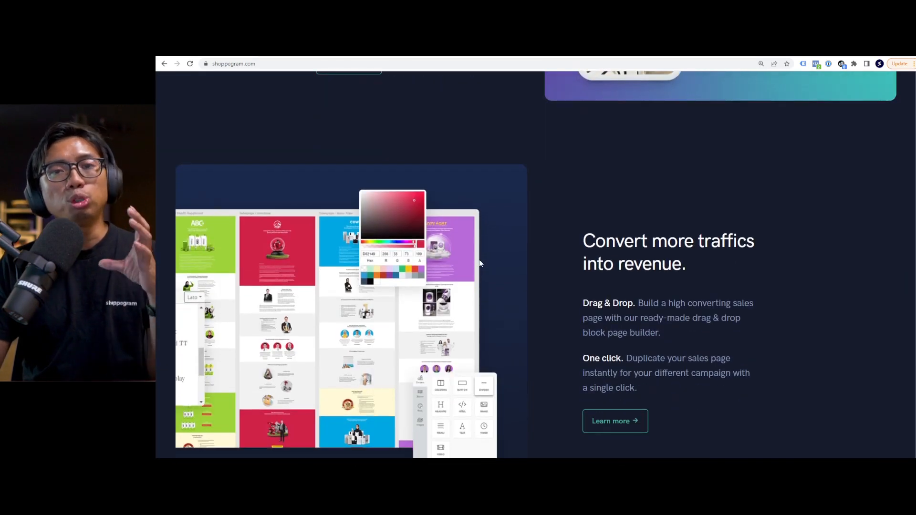
scroll(480, 263, down, 2)
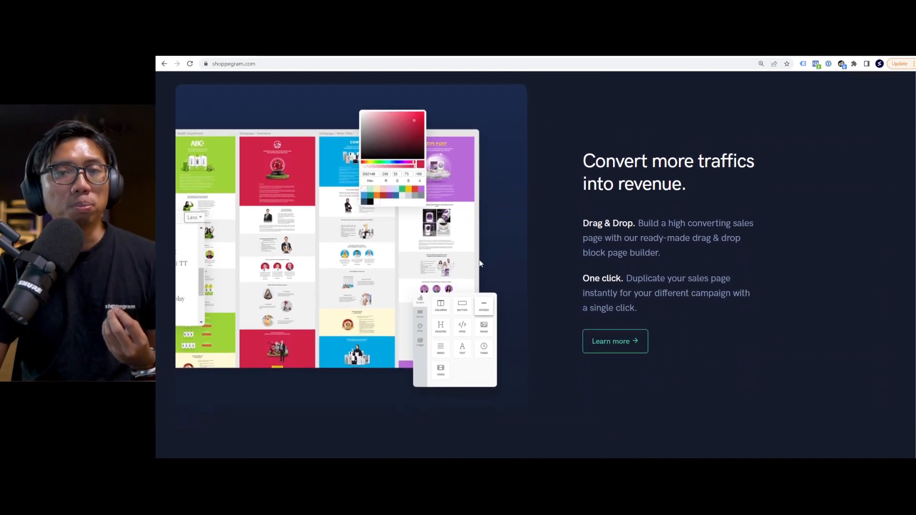
scroll(480, 263, up, 1)
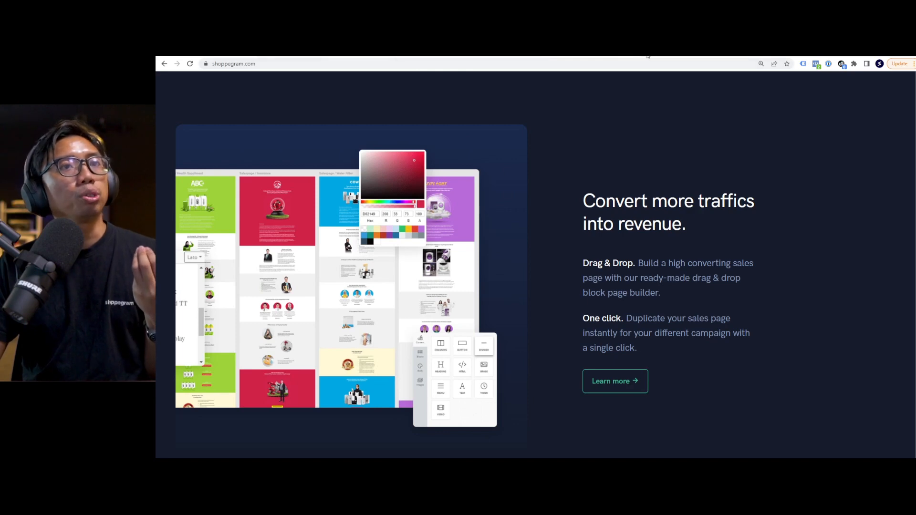
On the Panampuang Ikan Bilis Air Tawar sales page, scroll through and jump to the package options.
click(616, 51)
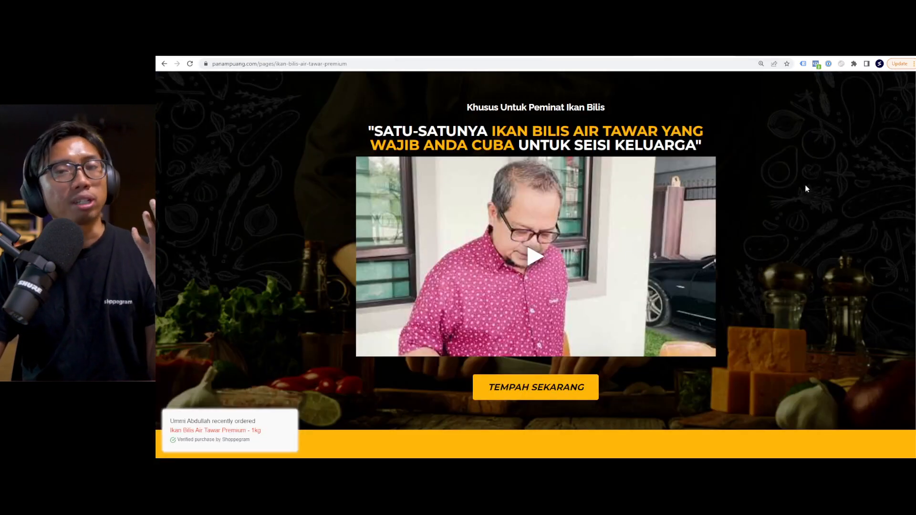
scroll(910, 156, down, 15)
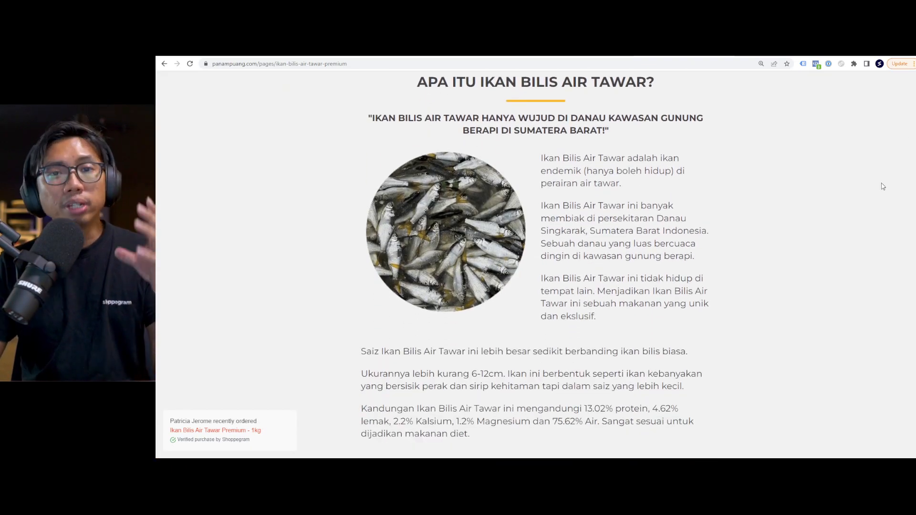
scroll(833, 219, down, 4)
scroll(833, 219, down, 6)
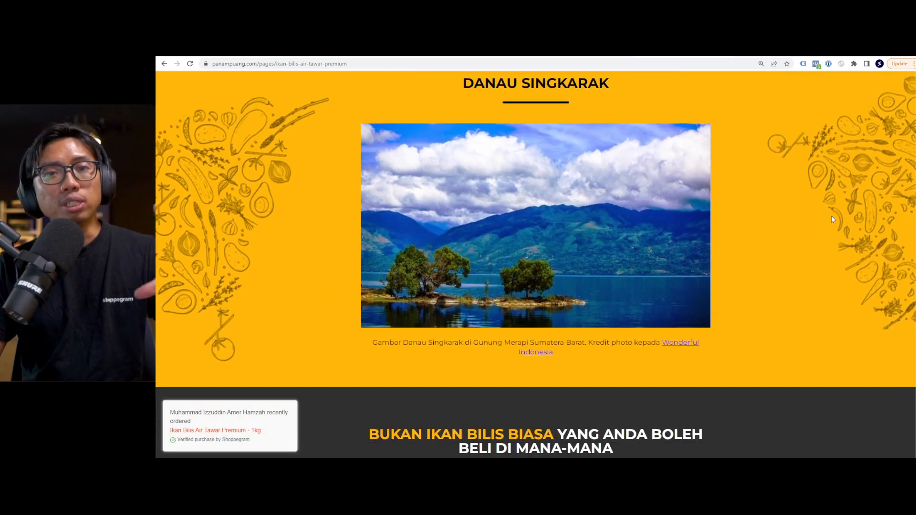
scroll(831, 218, down, 9)
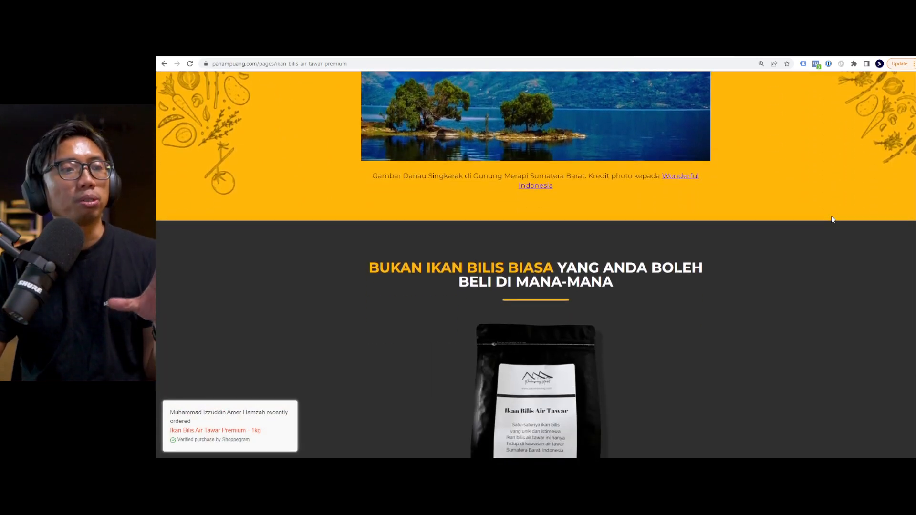
scroll(549, 345, up, 1)
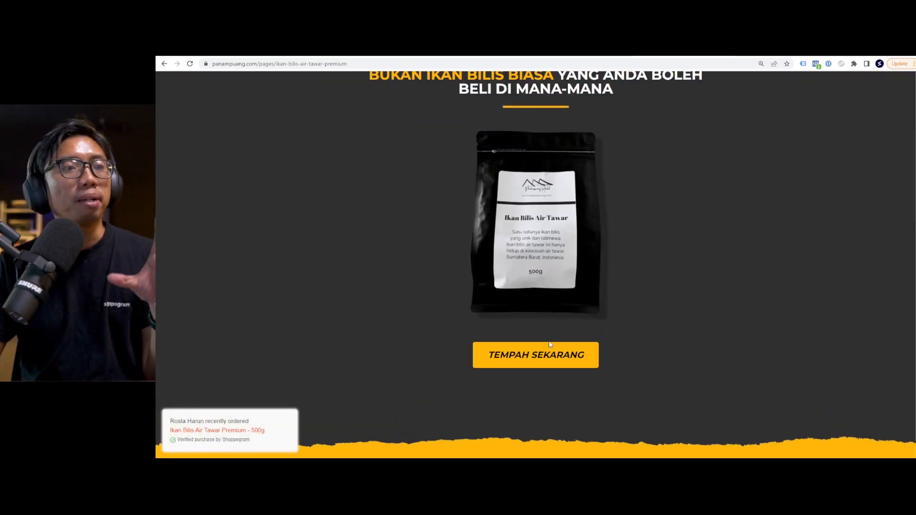
click(549, 345)
Order the RM190 2KG Pakej Jimat package to reach its checkout form.
scroll(762, 266, down, 2)
scroll(762, 266, up, 2)
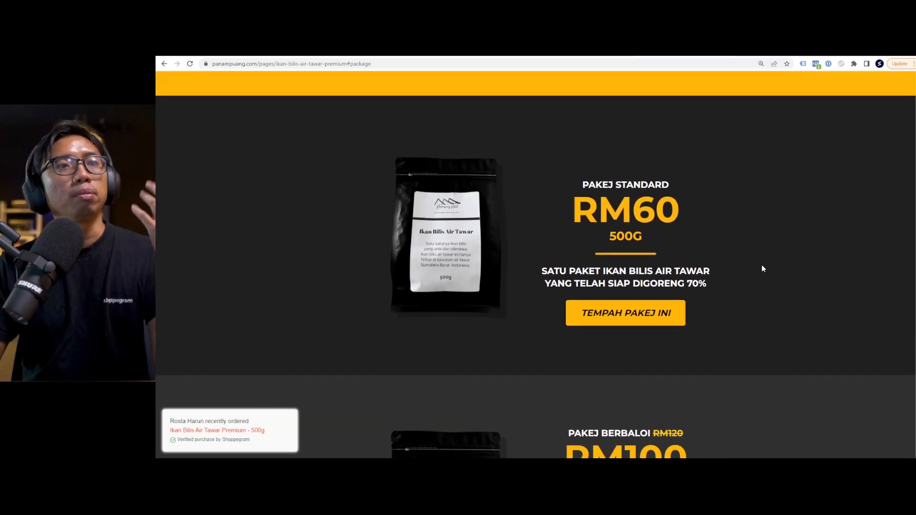
scroll(761, 246, down, 3)
scroll(759, 246, down, 10)
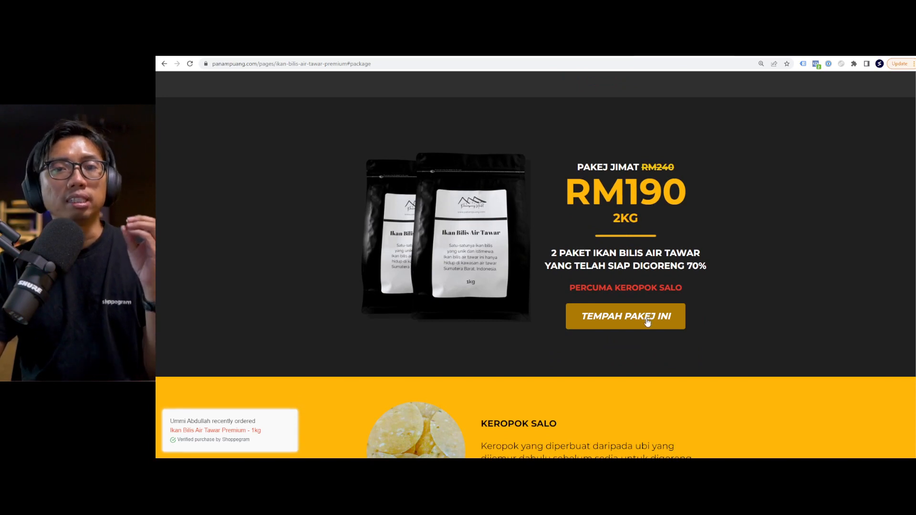
click(646, 325)
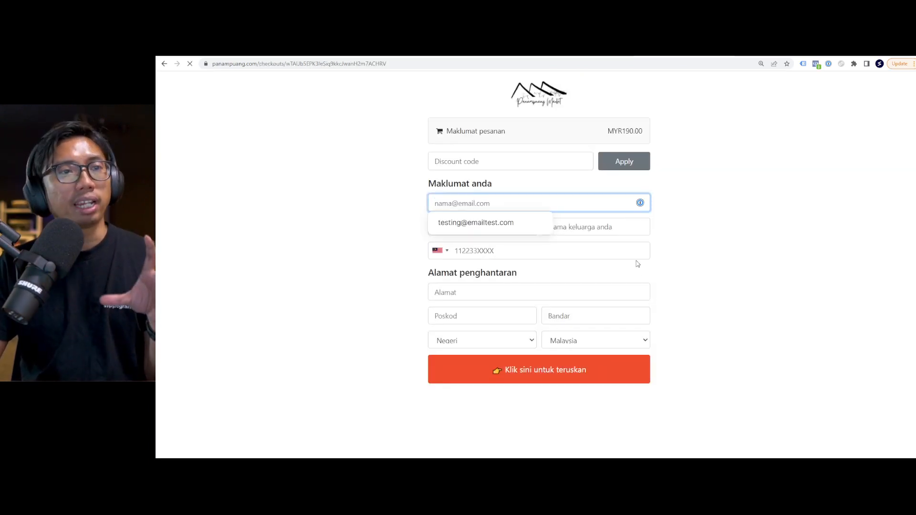
click(712, 227)
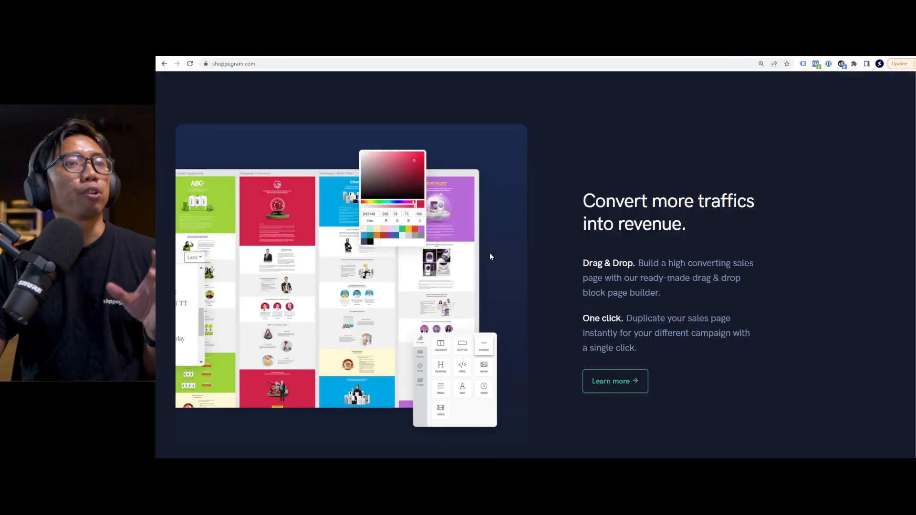
Start a Shoppegram trial store sign-up and dismiss the saved e-mail suggestion.
scroll(482, 272, up, 5)
scroll(480, 279, up, 20)
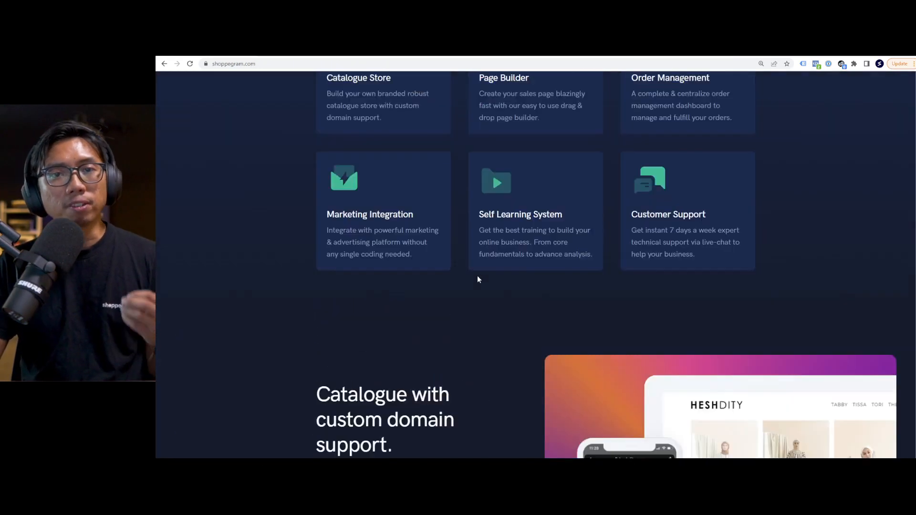
scroll(479, 281, up, 15)
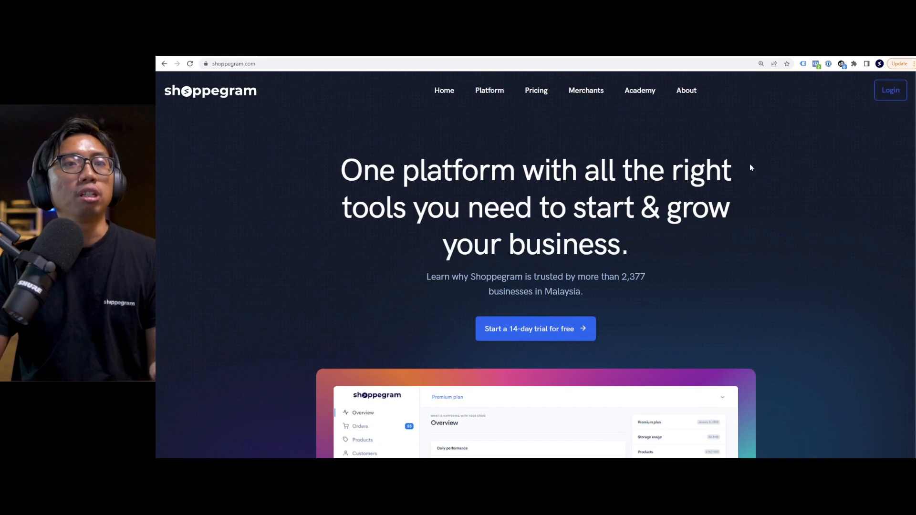
click(530, 329)
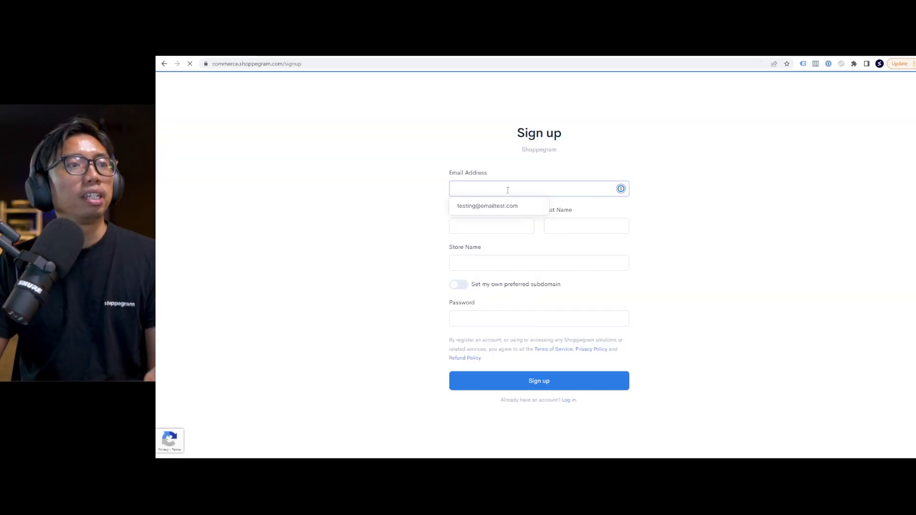
click(399, 201)
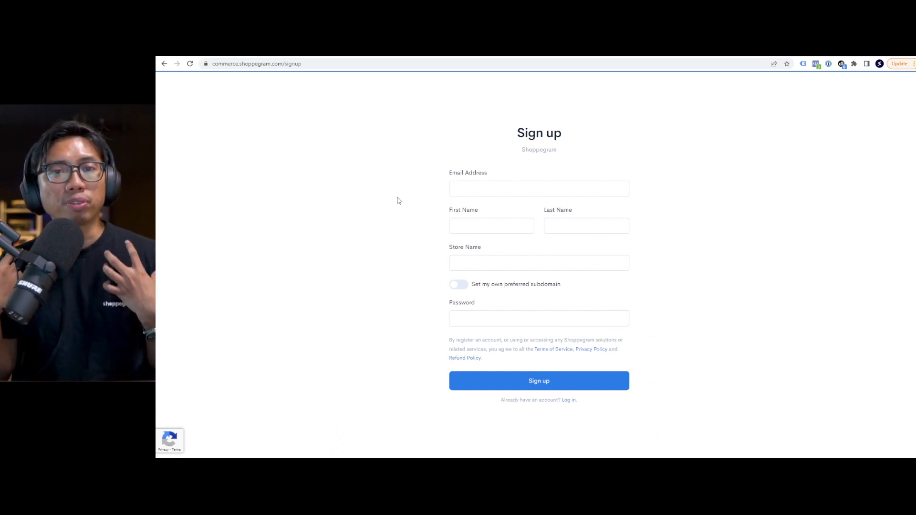
Enter the account e-mail, the user's first and last name, and store name 'Ikan Bilis Demo Power'.
click(516, 190)
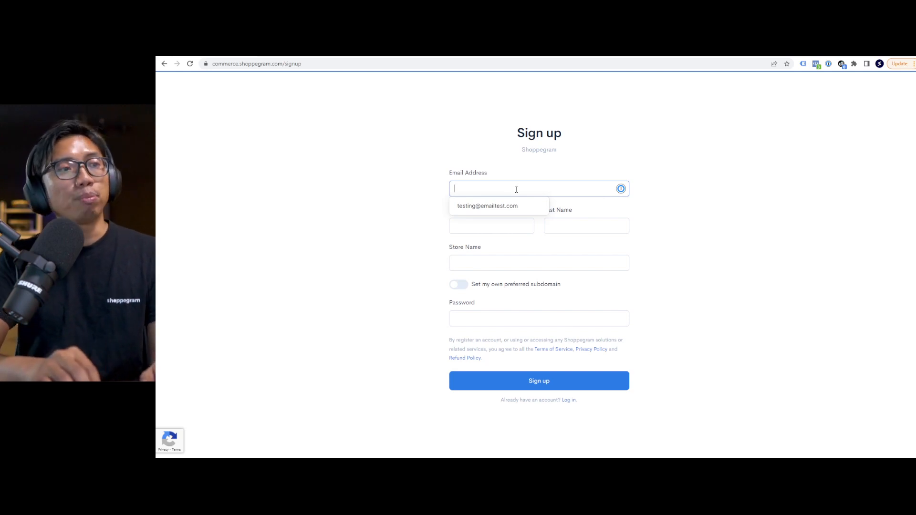
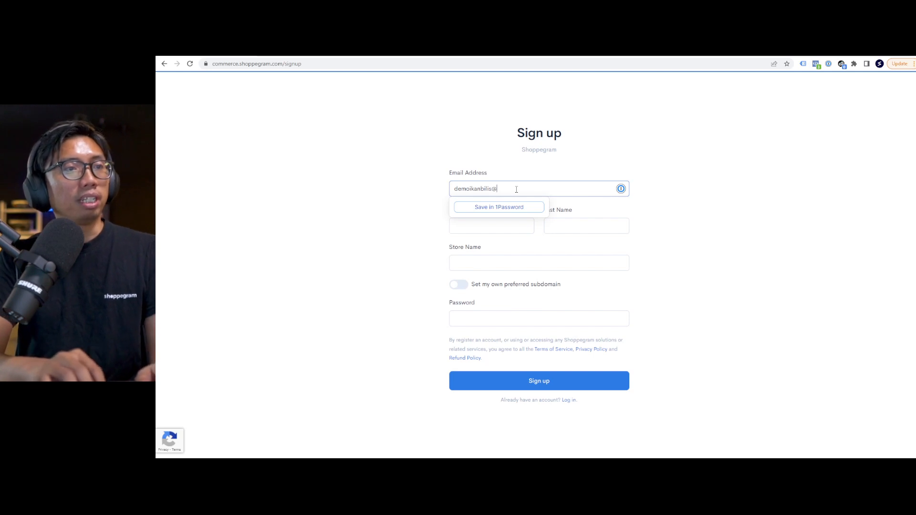
key(Tab)
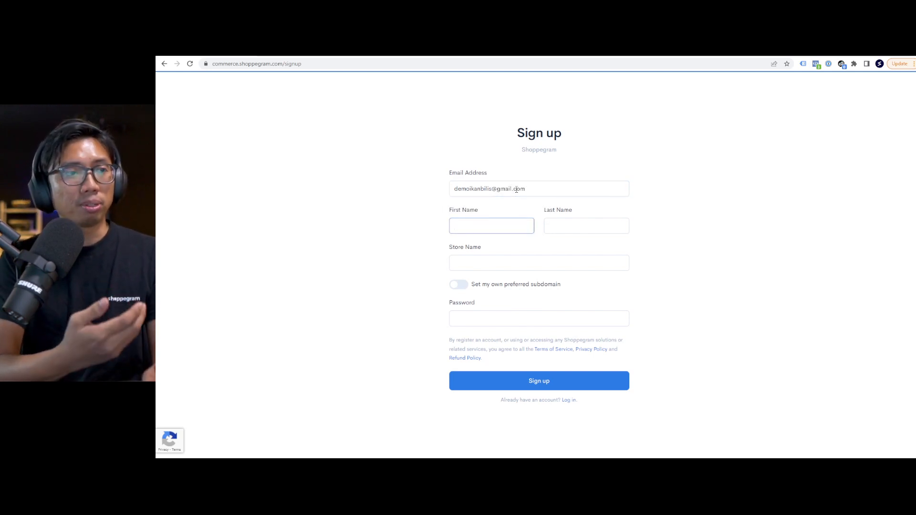
key(Tab)
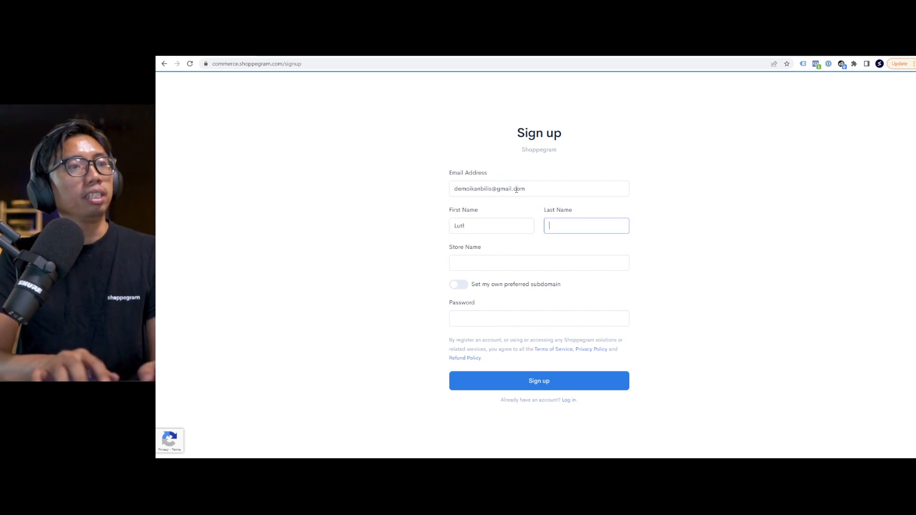
click(504, 221)
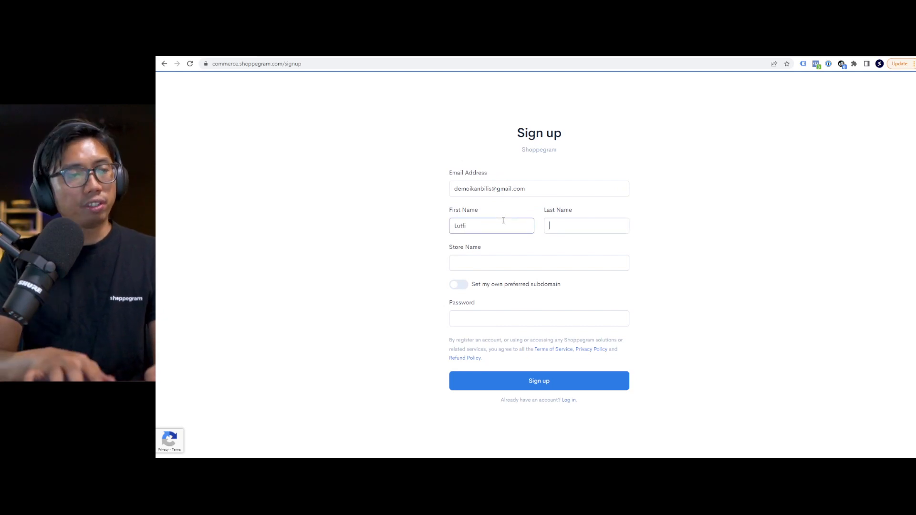
key(Tab)
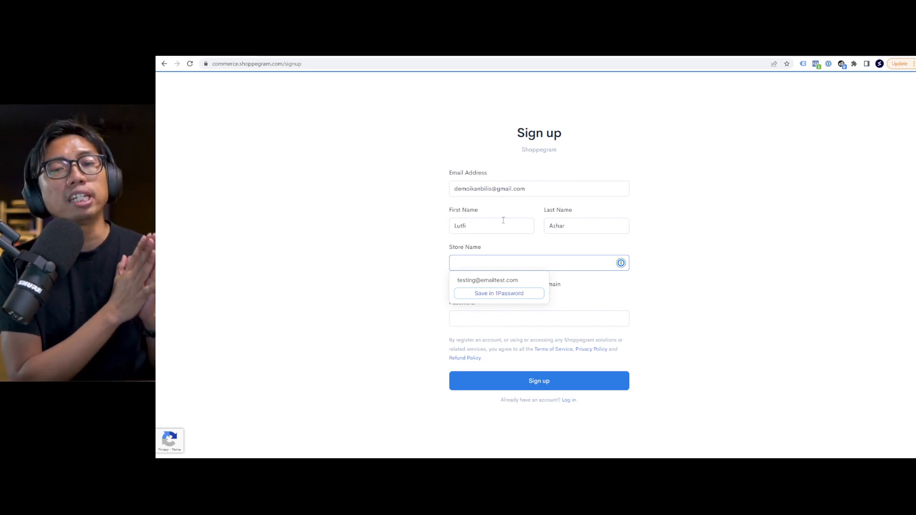
text(Ikan )
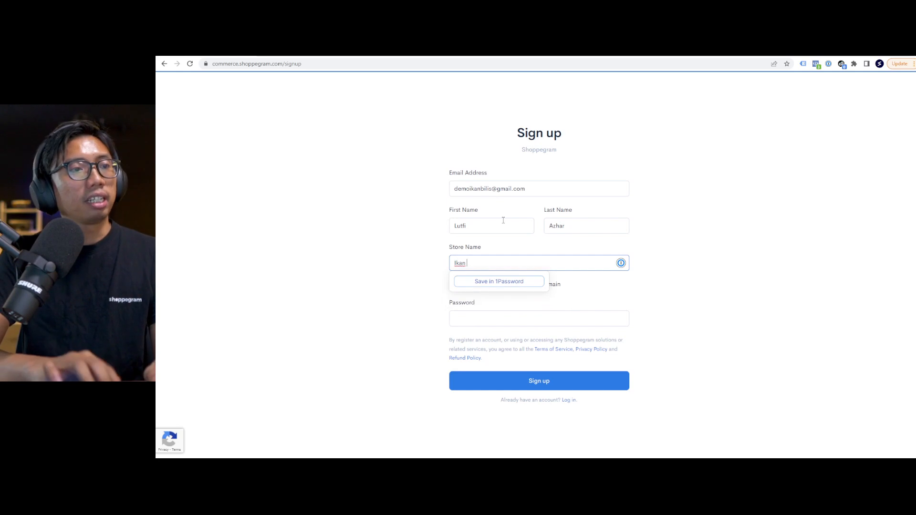
text(Bilis Demo Power)
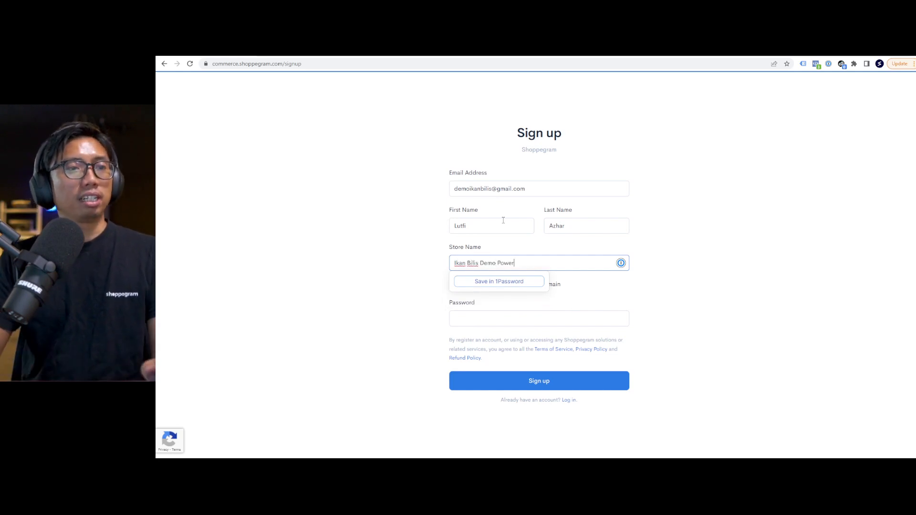
Enable a preferred subdomain and set the store domain to ikanbilisdemopower.
click(365, 228)
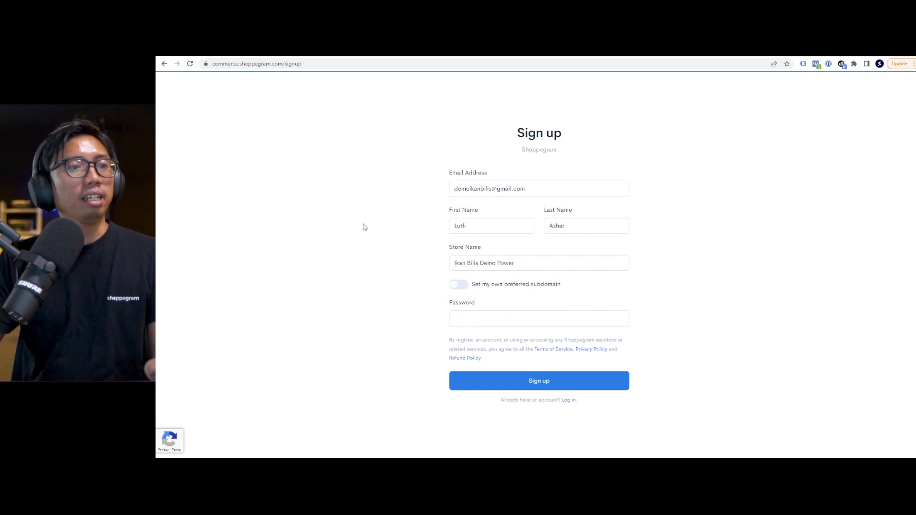
click(460, 285)
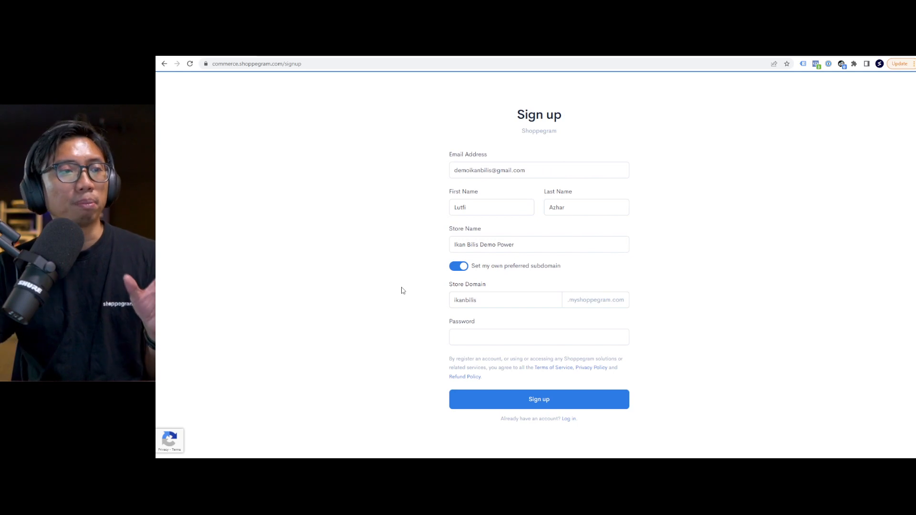
click(498, 301)
text(dempo)
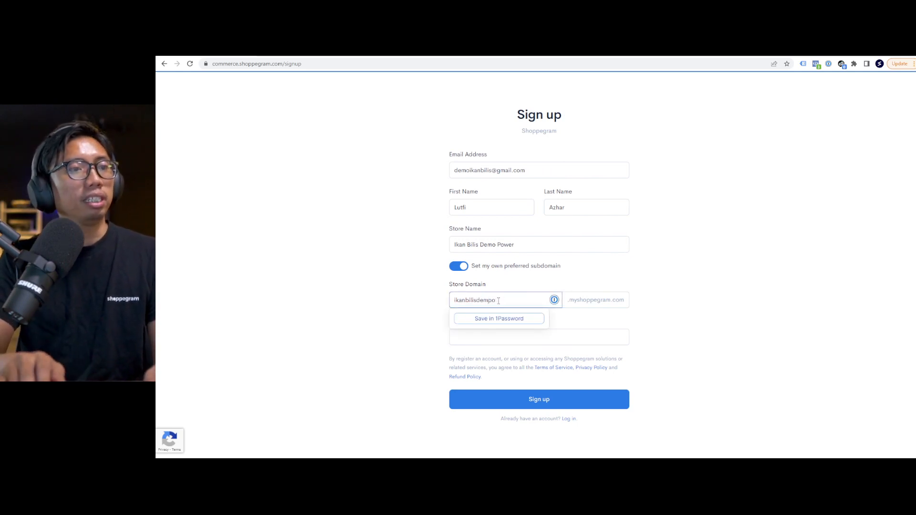
text(weower)
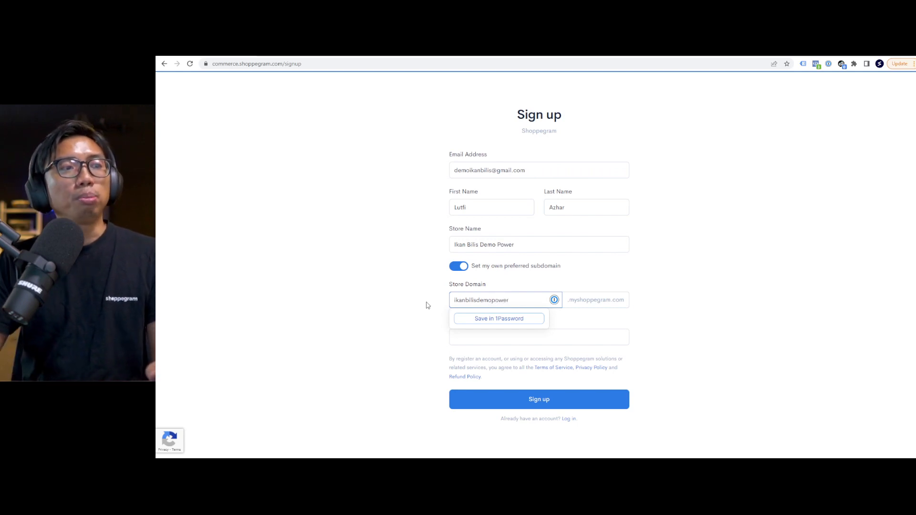
click(427, 306)
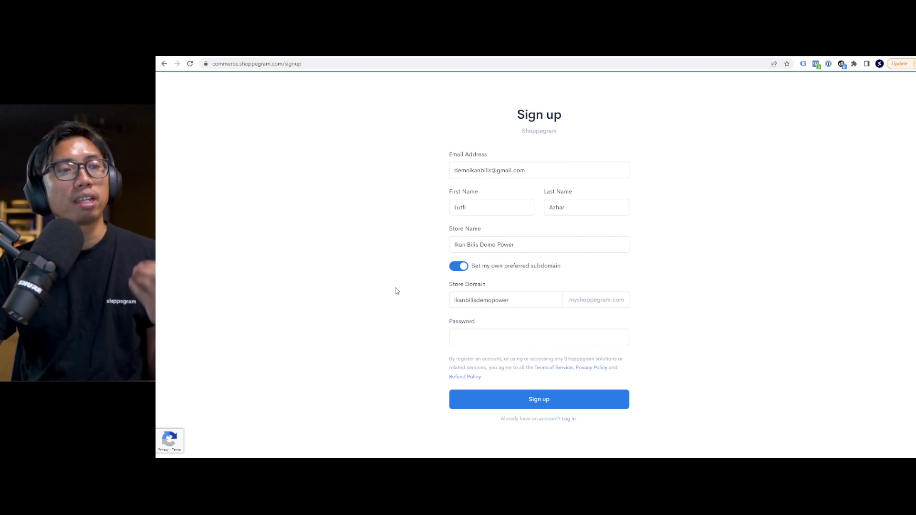
Enter the account password and submit the sign-up form.
click(456, 334)
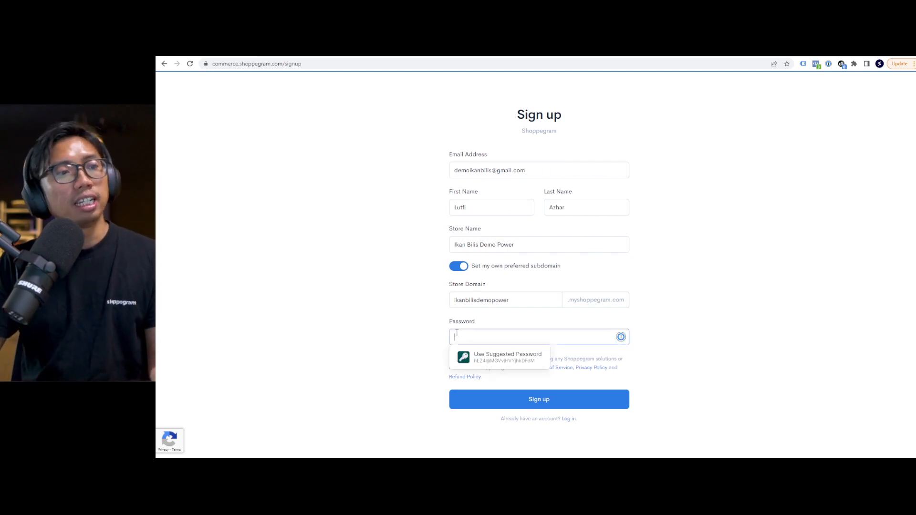
text(•)
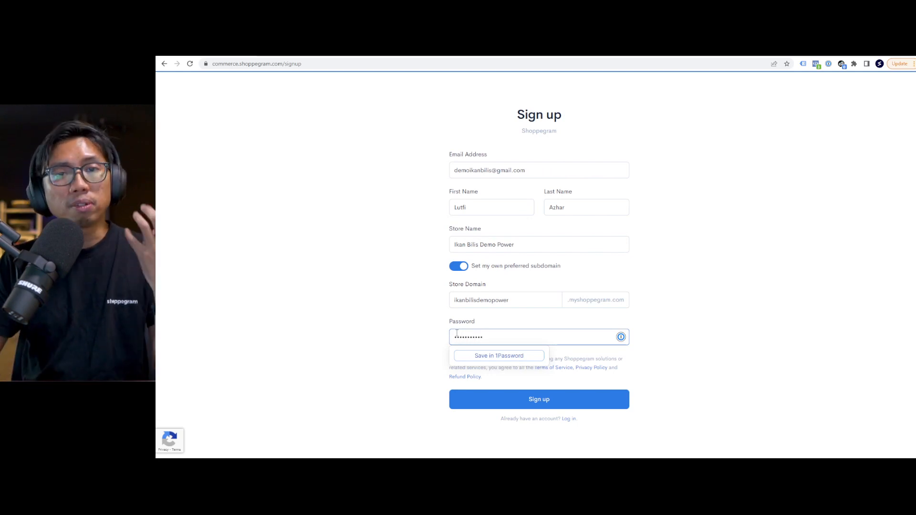
click(377, 324)
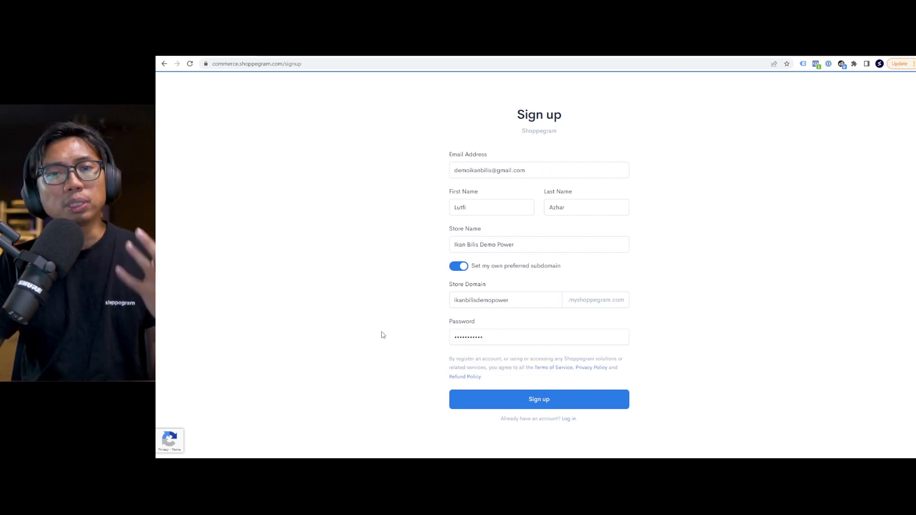
click(482, 404)
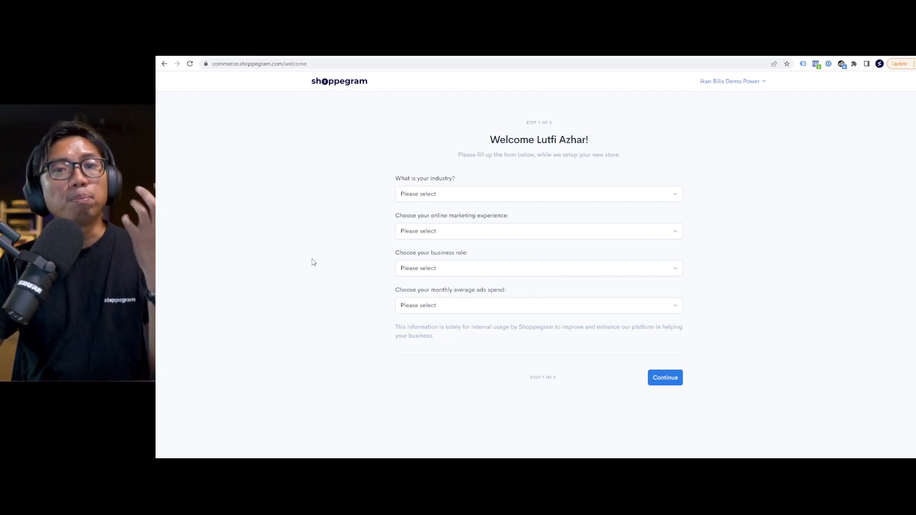
Answer Food & Beverages, 5+ years, Marketer and RM1,000.00 - RM9,999.00 ad spend, then continue.
click(418, 200)
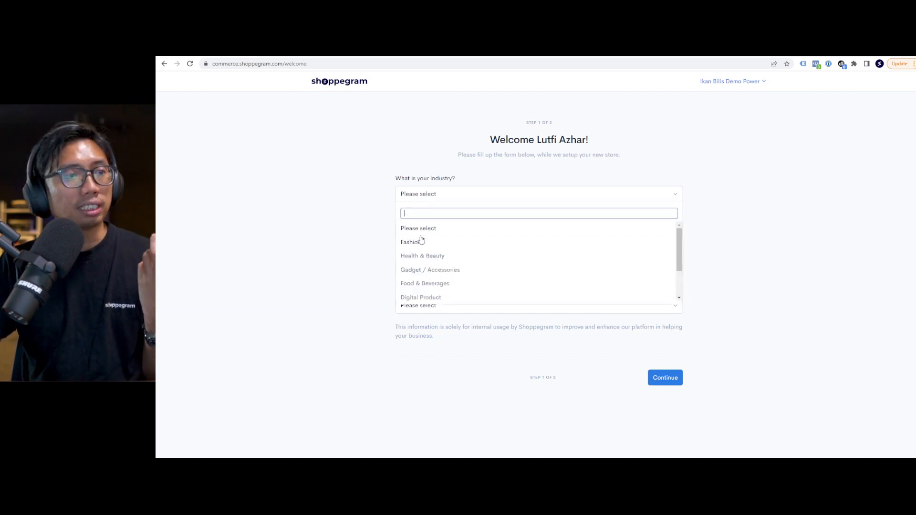
click(426, 282)
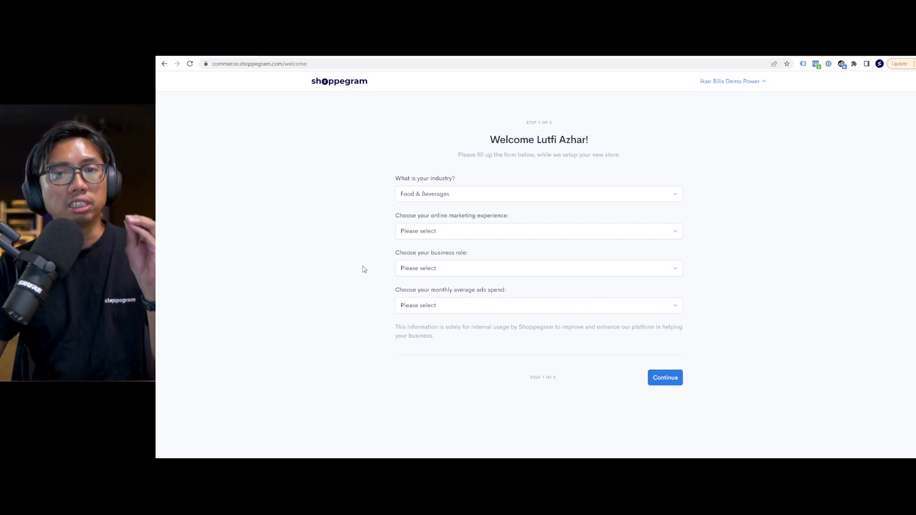
click(430, 231)
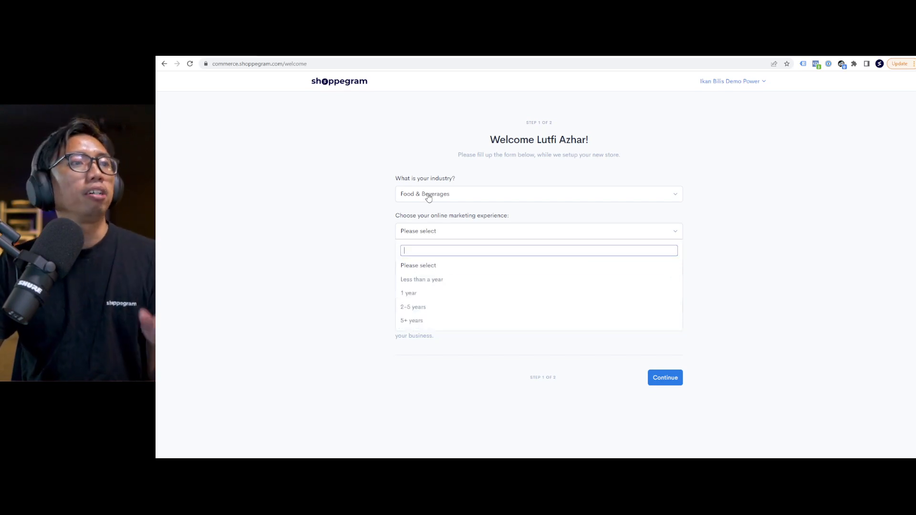
click(414, 320)
click(422, 269)
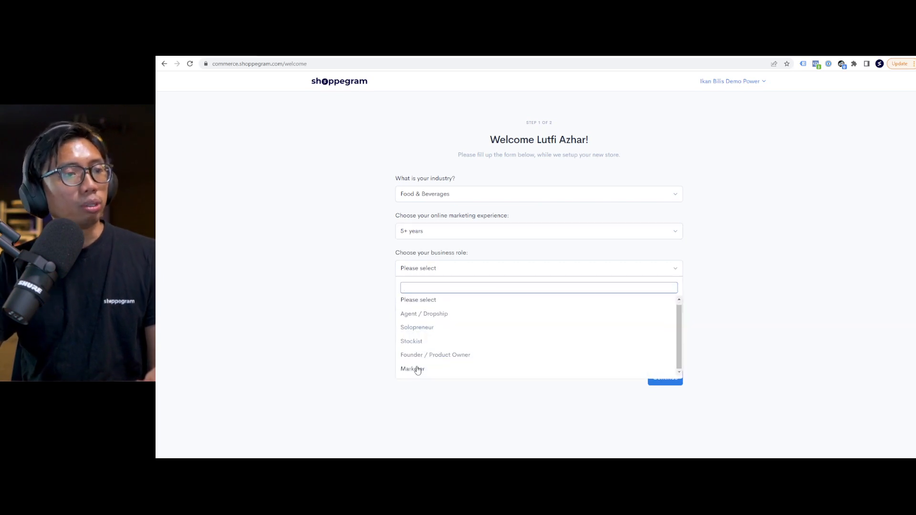
click(414, 371)
click(425, 306)
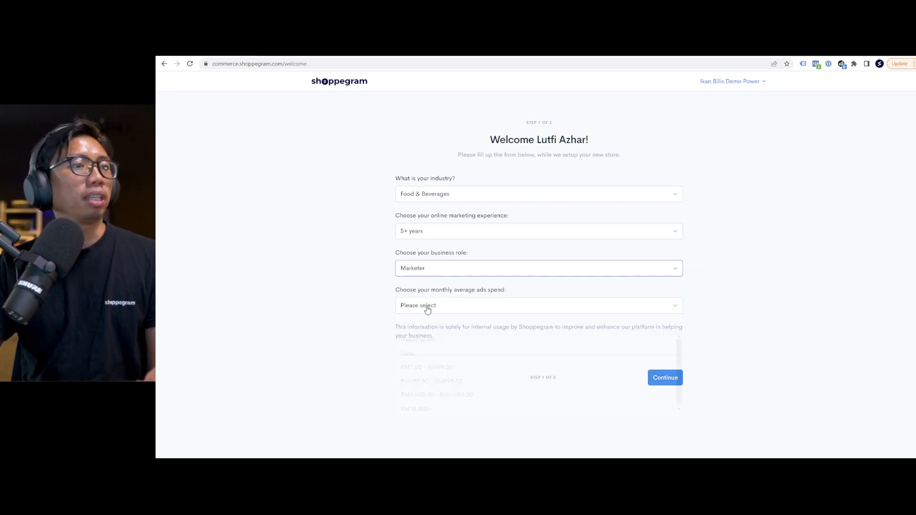
click(449, 392)
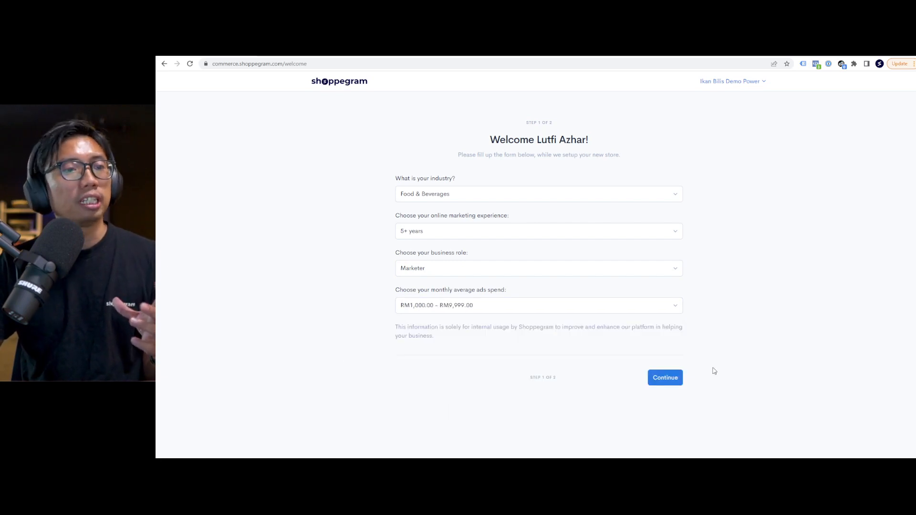
click(674, 381)
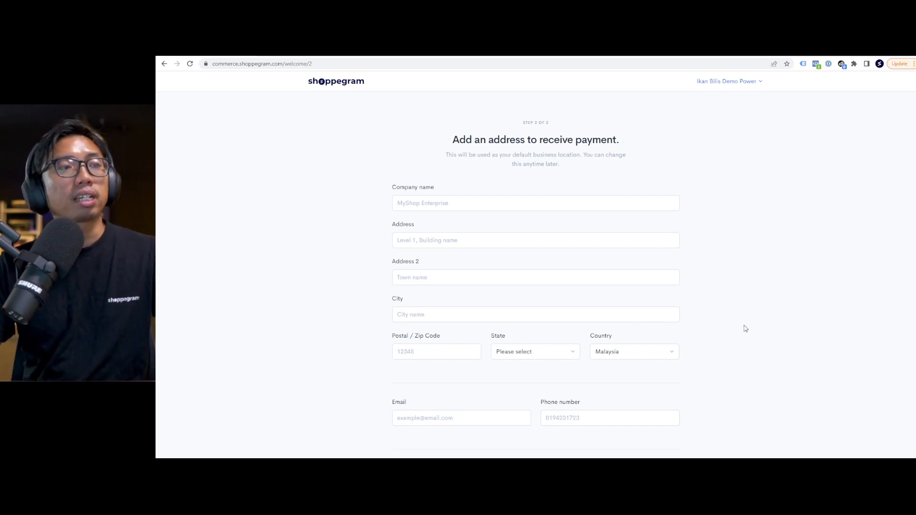
Enter company name 'Ikan Bilis Asli Enterprise' plus the business street address, city and postcode.
click(470, 203)
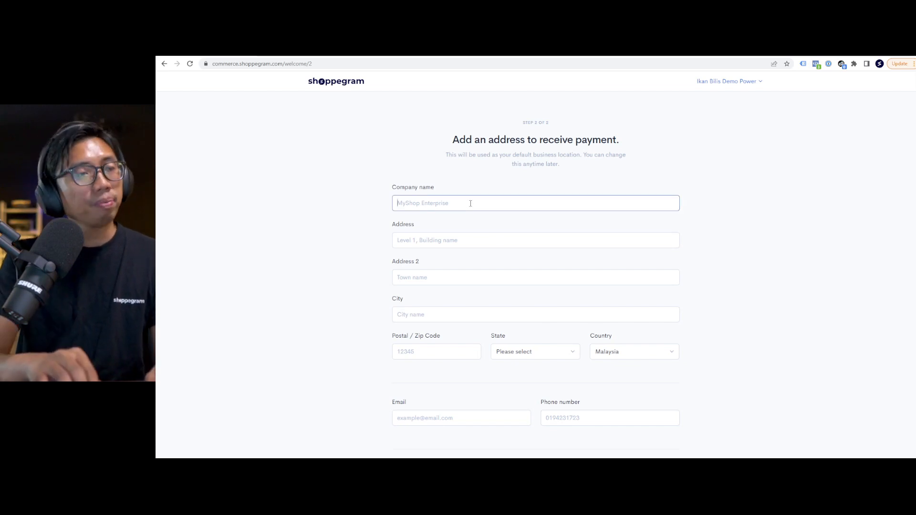
text(Ikan Bilis)
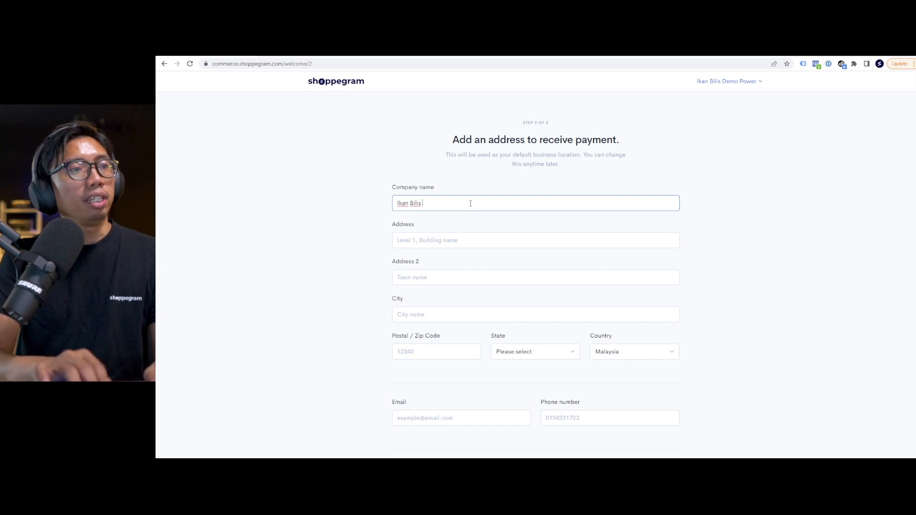
text( Asli Enterpris)
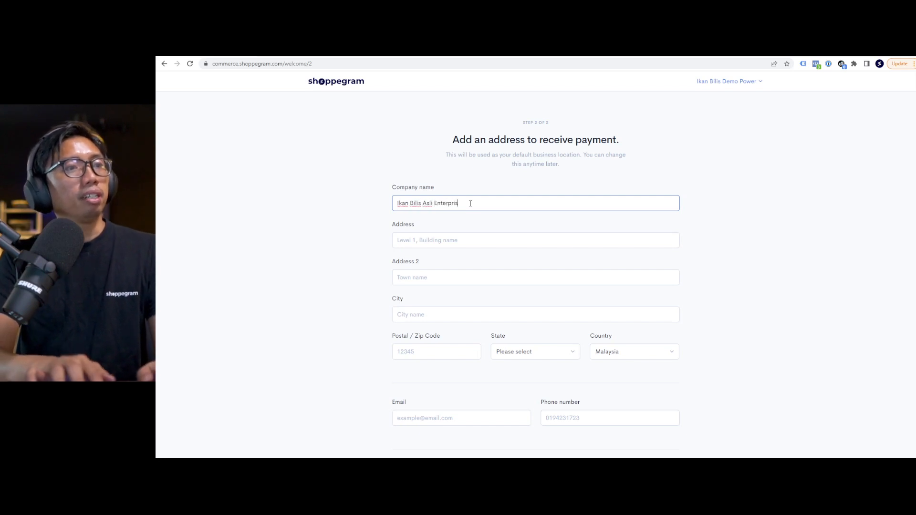
text(e)
key(Tab)
text(No.123)
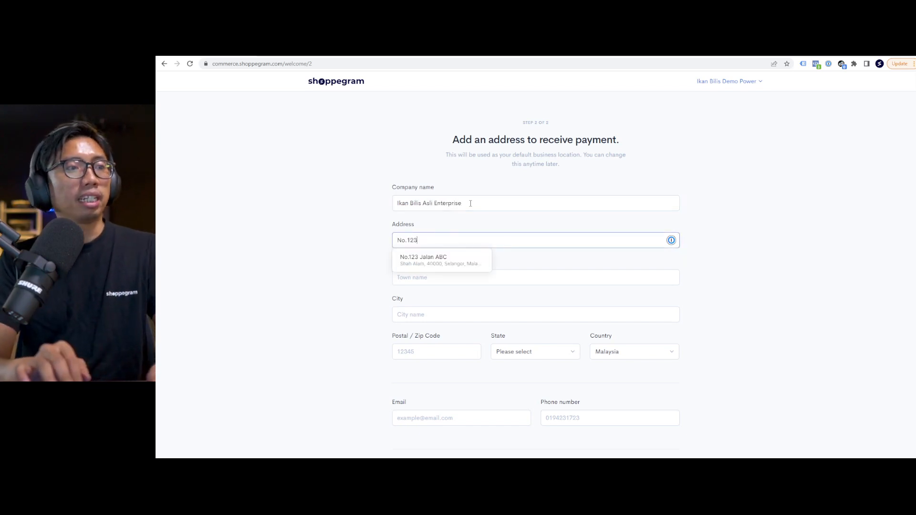
key(Tab)
text(Demo)
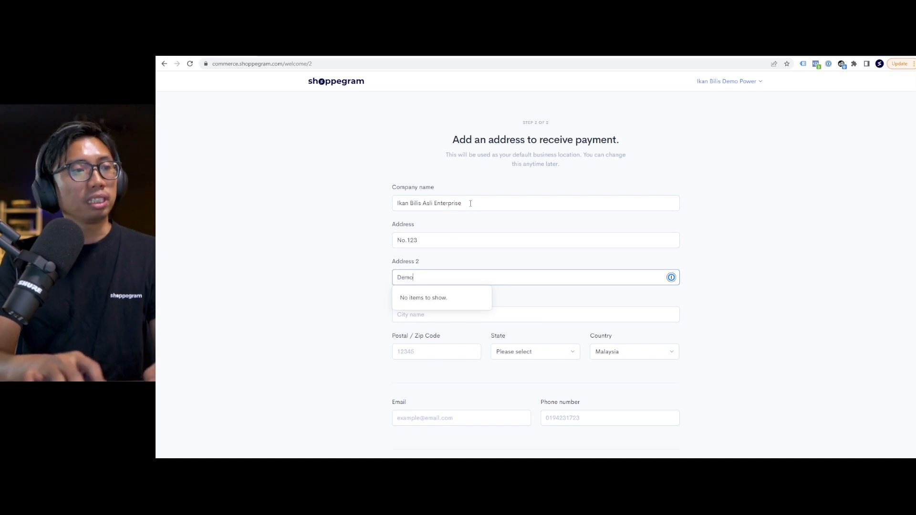
key(Tab)
text(Shah Ala)
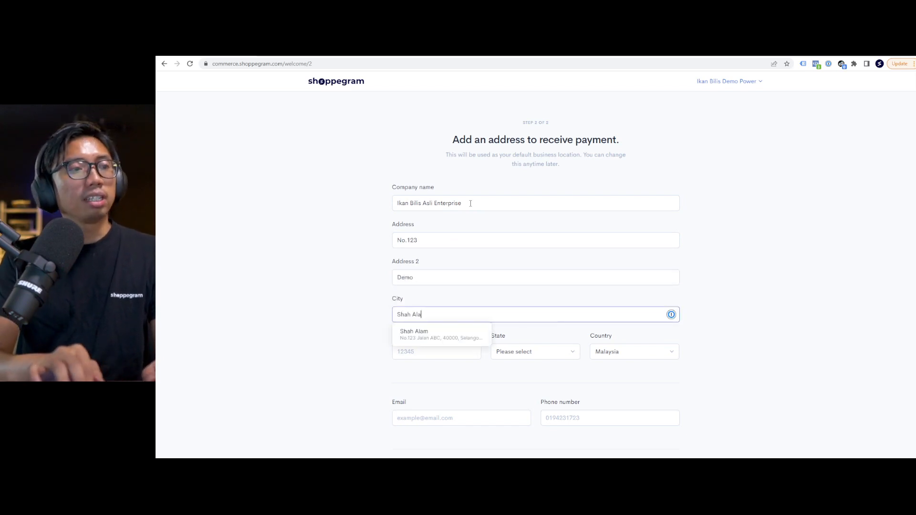
text(m)
key(Tab)
text(4000)
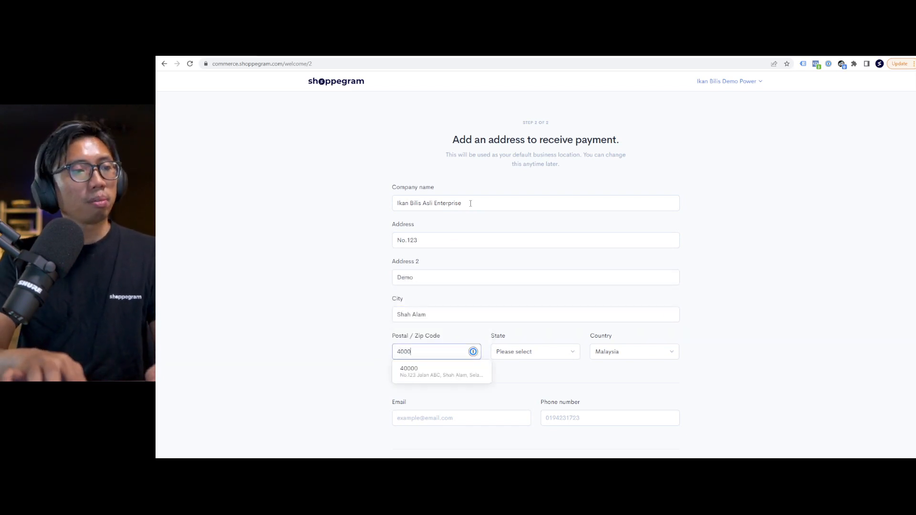
text(0)
key(Tab)
Set the business address state to Selangor.
click(520, 353)
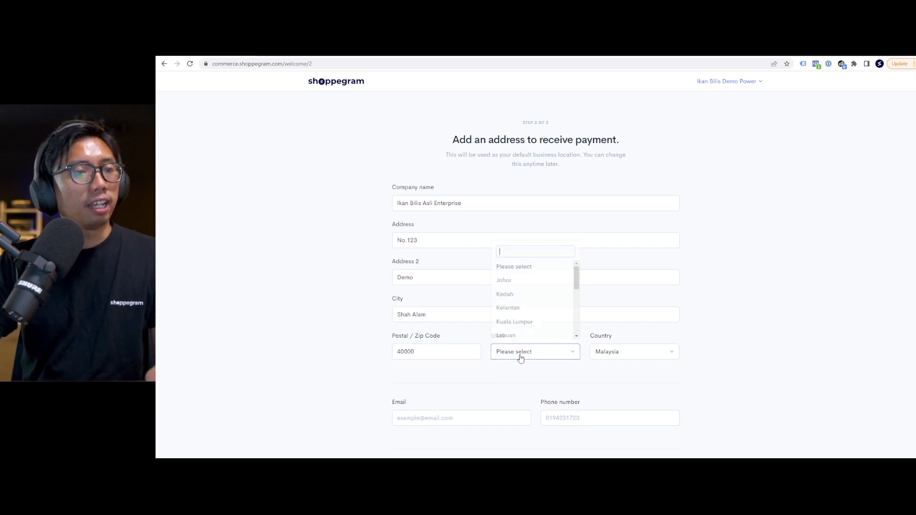
scroll(530, 323, down, 5)
click(524, 320)
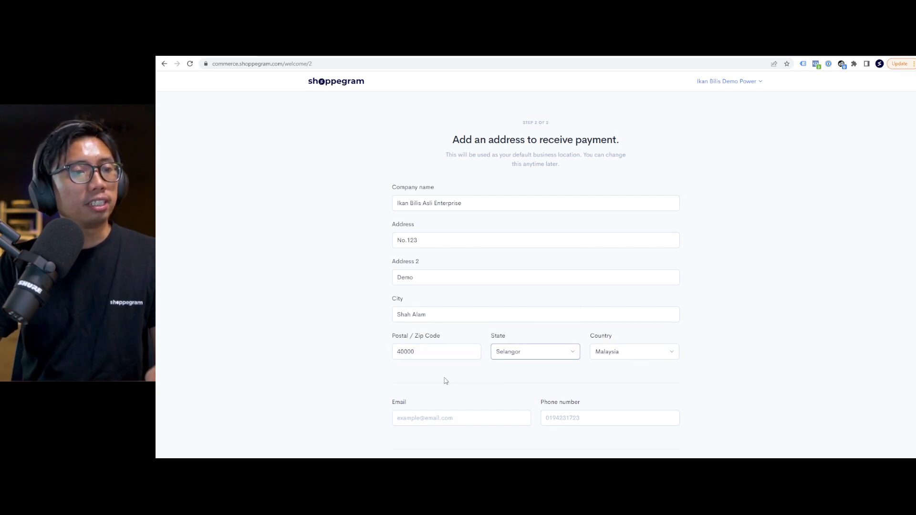
click(448, 418)
click(351, 388)
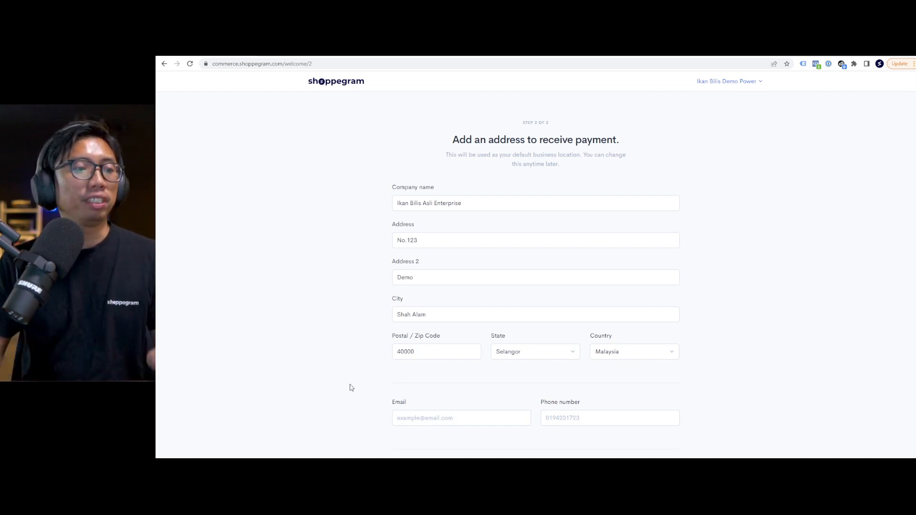
click(493, 420)
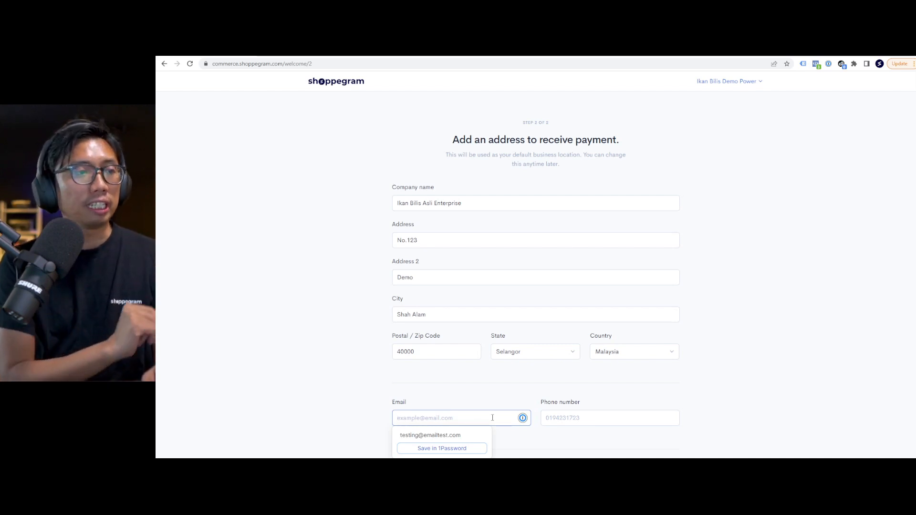
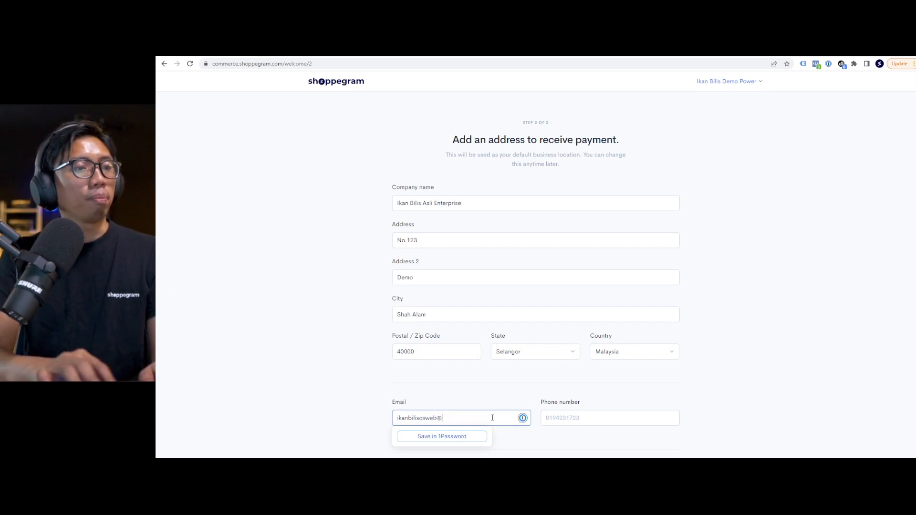
Enter the business contact e-mail and phone number, then submit the payment address form.
key(Tab)
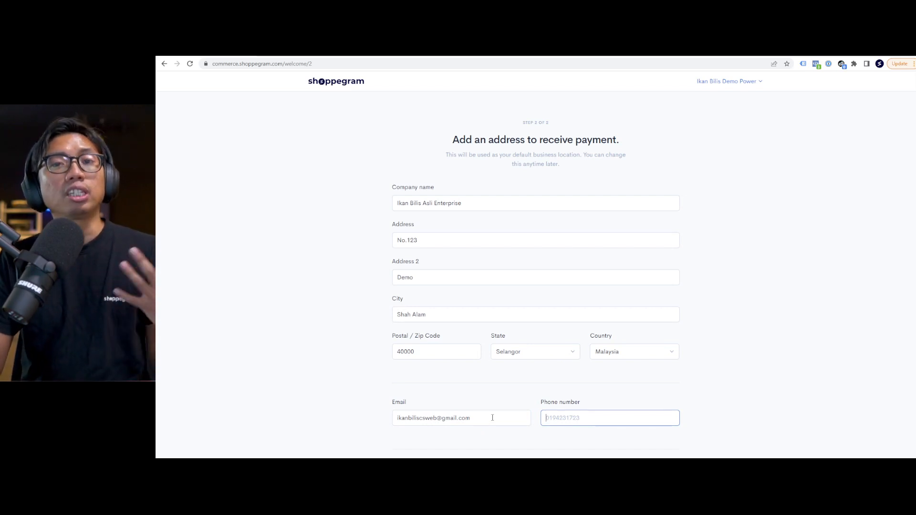
text(01)
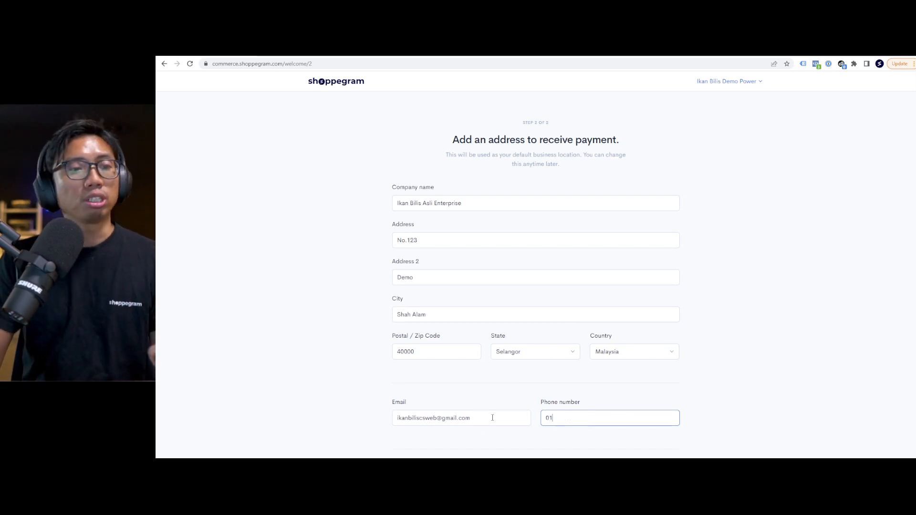
text(23456789)
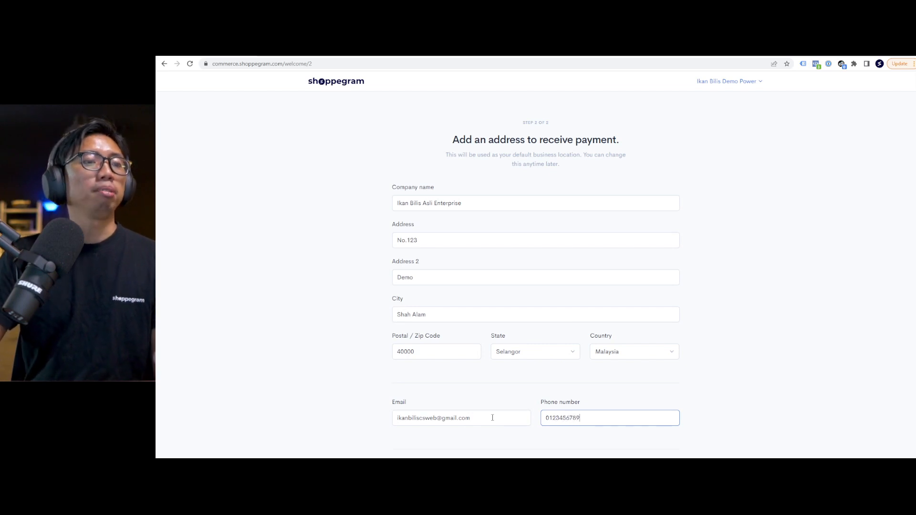
click(816, 354)
scroll(816, 353, down, 2)
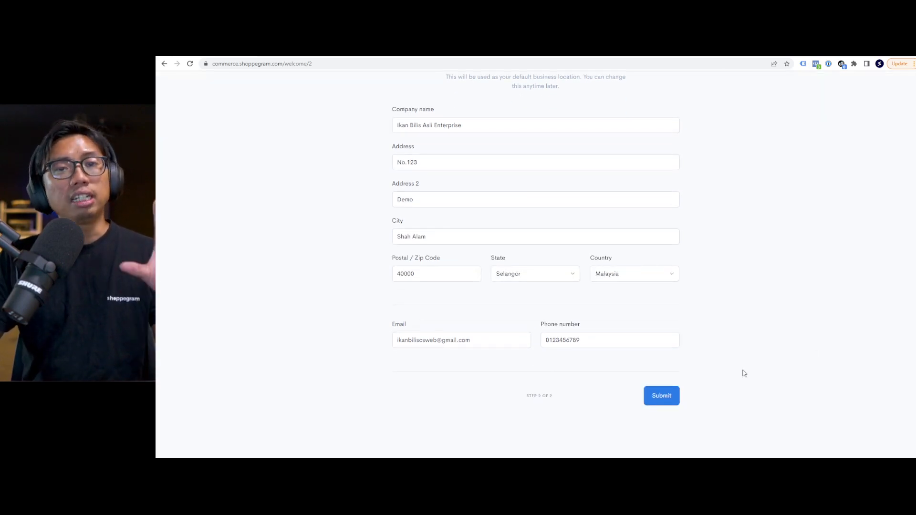
click(669, 400)
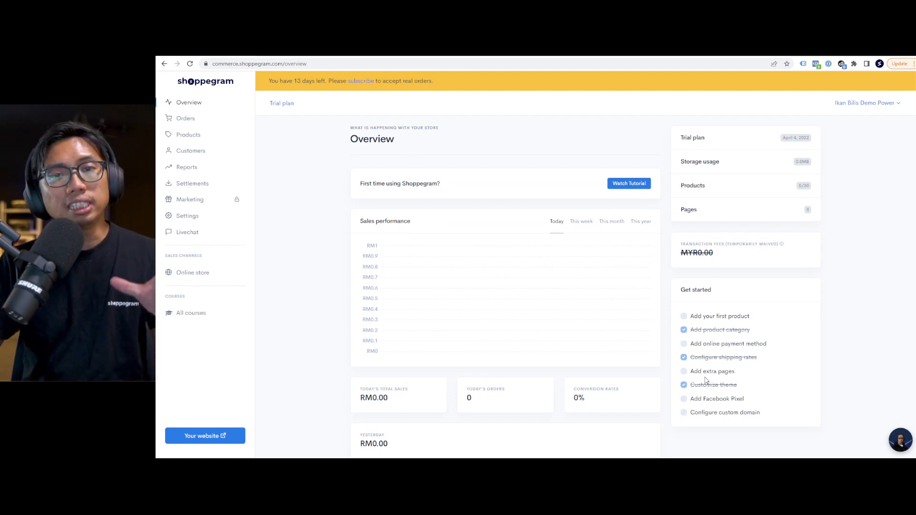
Preview the live storefront, then return to Overview and open the Online store pages.
click(211, 436)
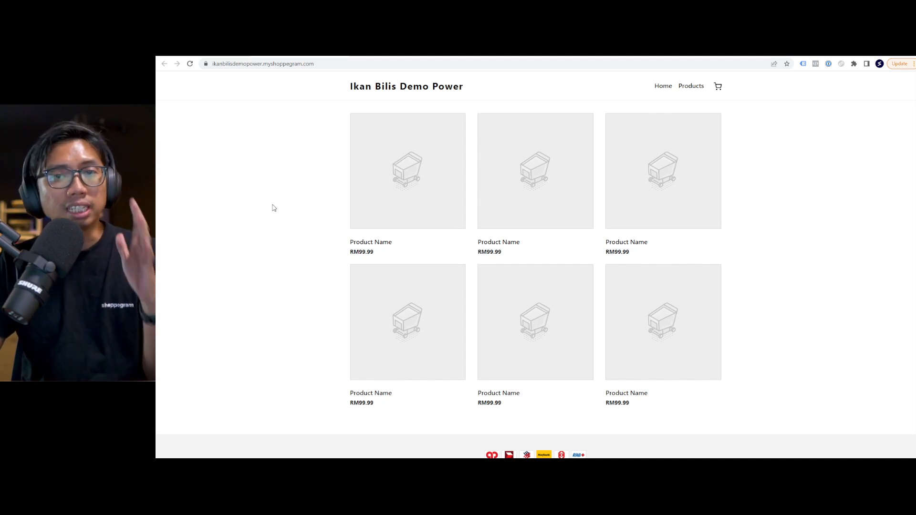
click(221, 55)
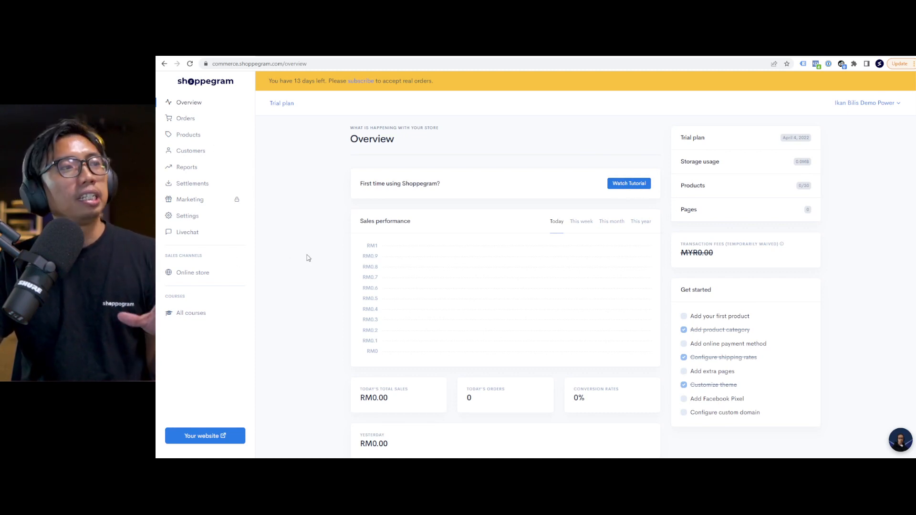
click(205, 273)
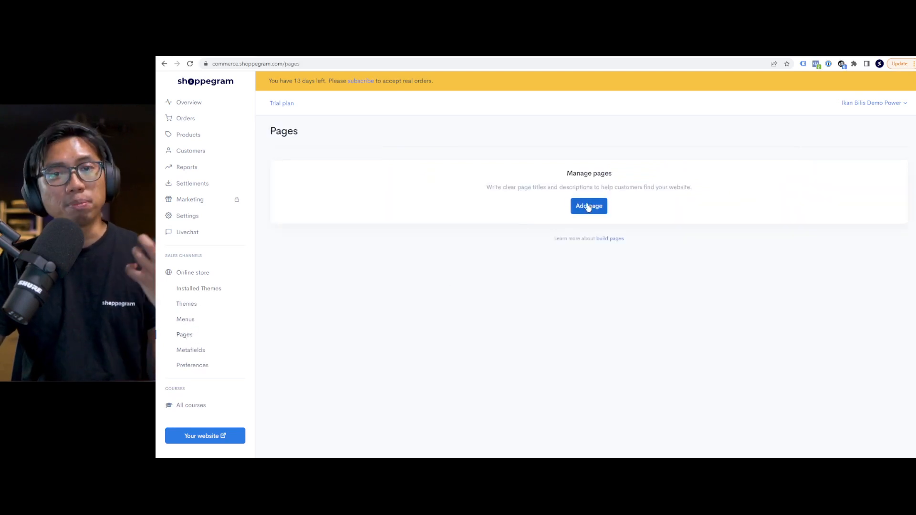
Create and save a new page titled 'Sales Page Pertamaku', then open it in the builder.
click(589, 206)
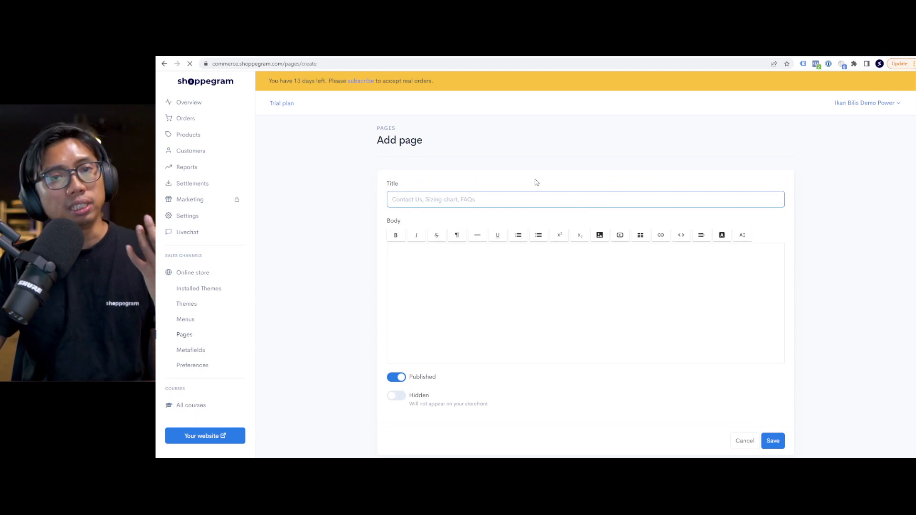
text(Sal)
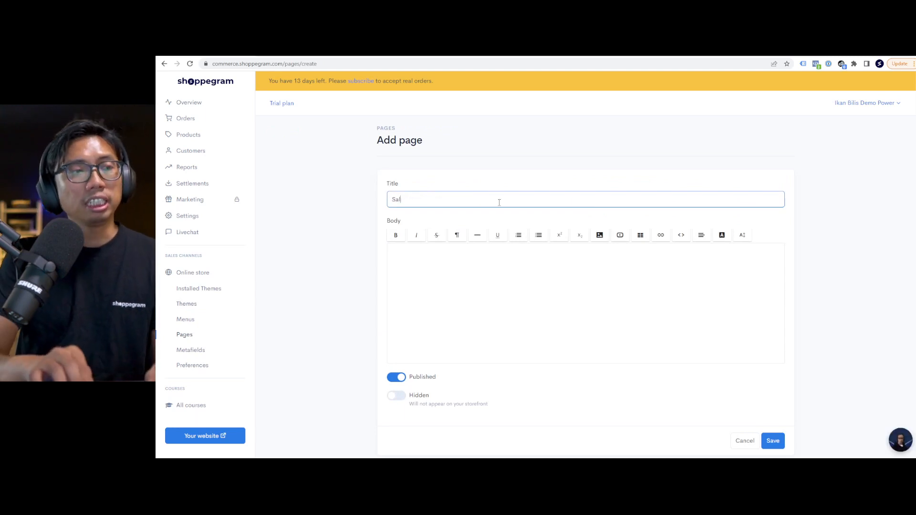
text(es Page Pertama)
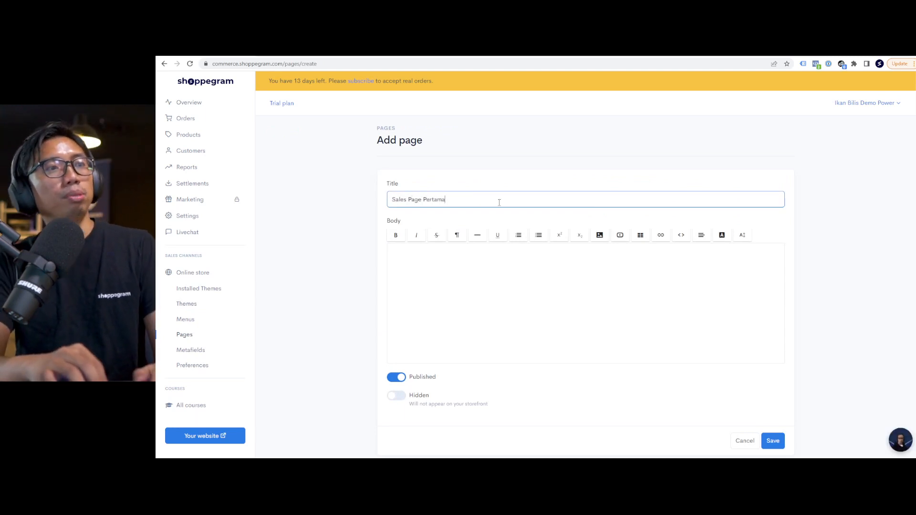
text(ku)
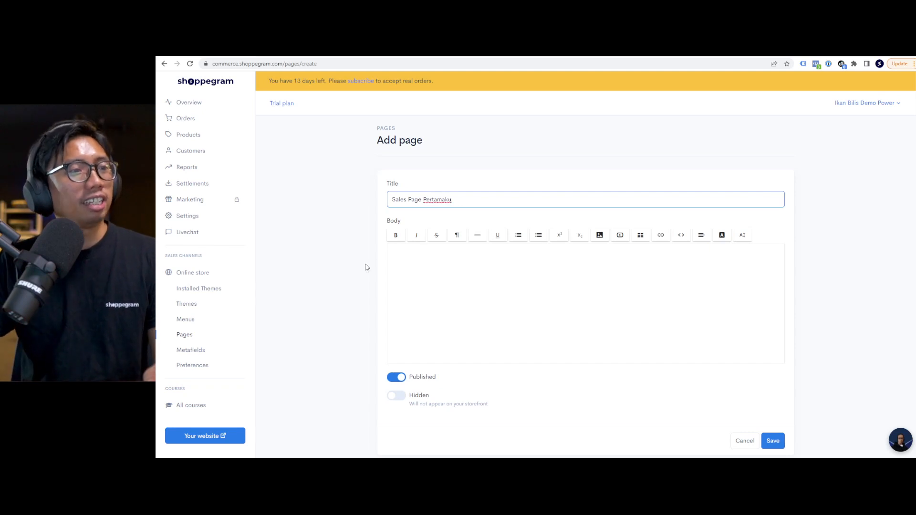
click(768, 440)
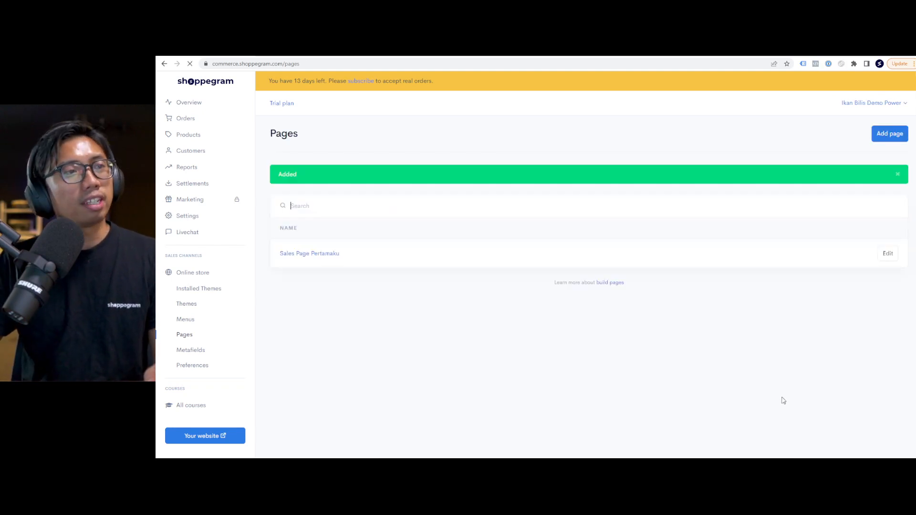
click(813, 257)
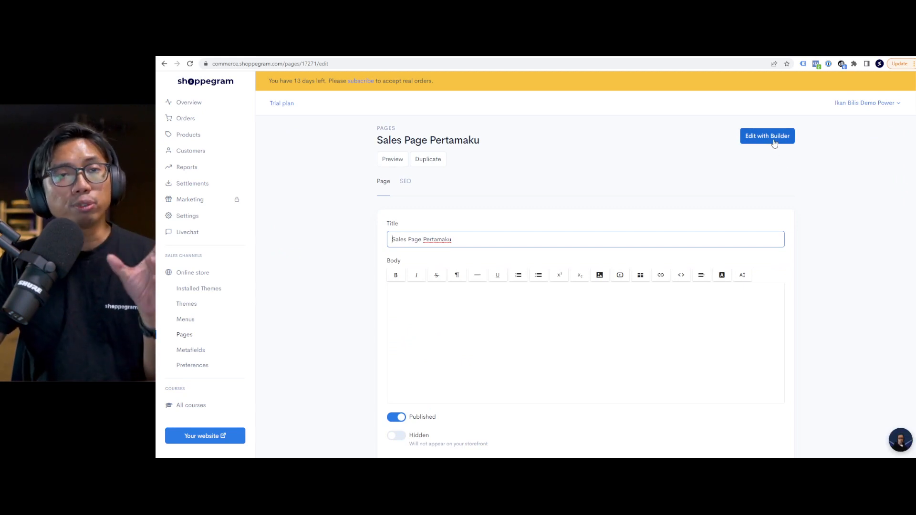
click(773, 141)
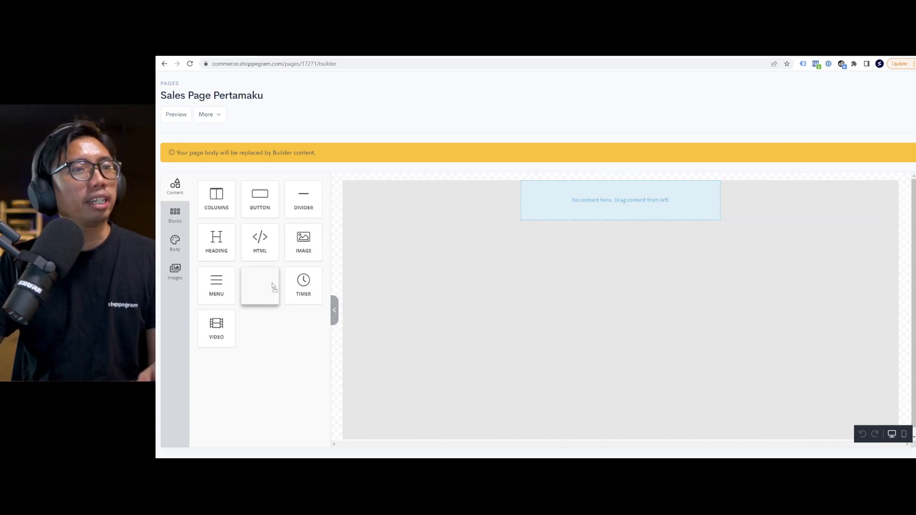
Add a centred tagline text block 'KHUSUS UNTUK PEMINAT IKAN BILIS' at the top of the page.
drag(274, 286, 542, 201)
click(556, 191)
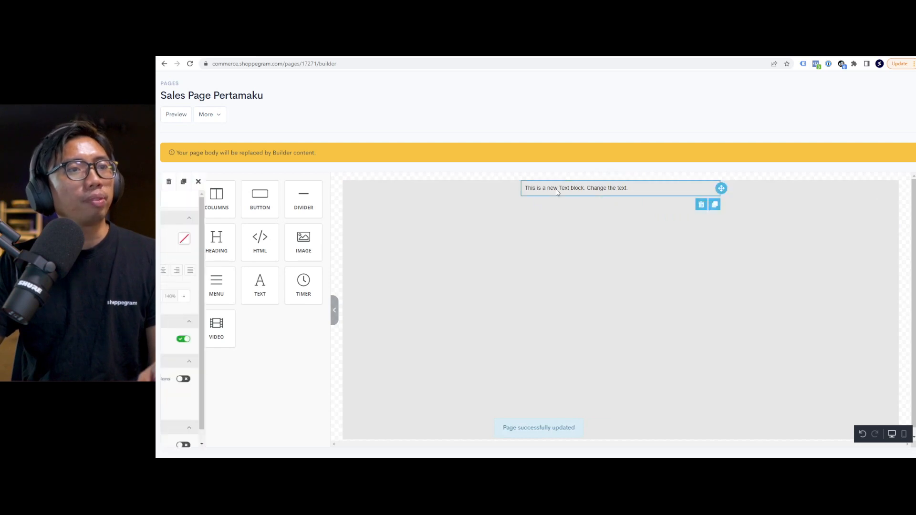
triple_click(557, 190)
text(KHUSUS UNTUK PEMINAT IKAN BILIS)
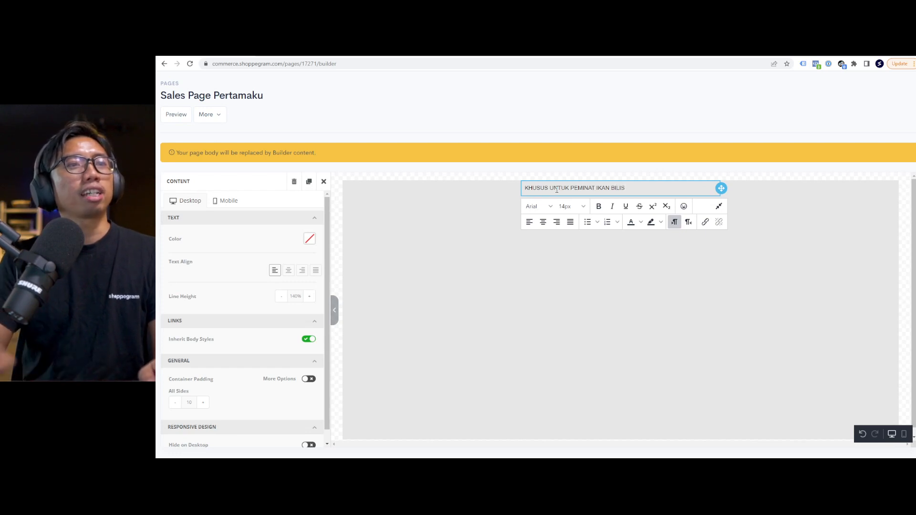
triple_click(557, 190)
click(543, 222)
click(365, 232)
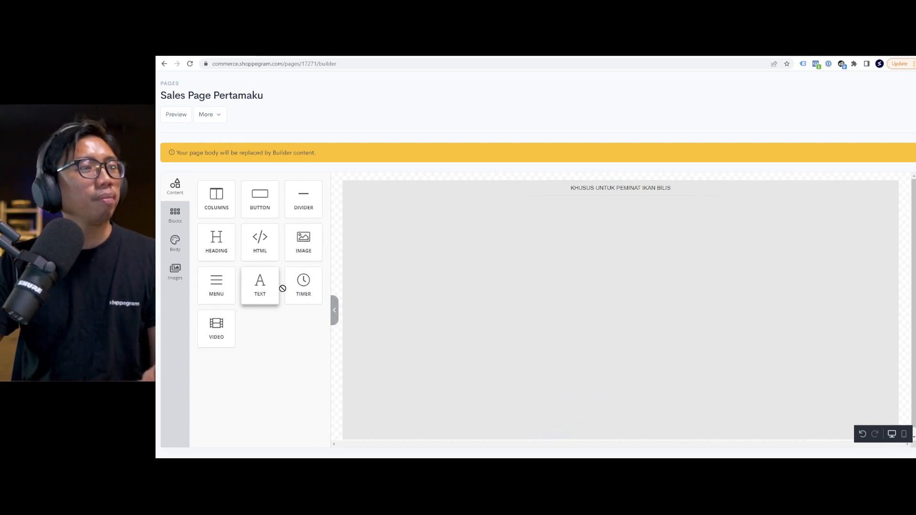
Add the headline 'Satu-satunya Ikan Bilis Air Tawar Premium Yang Wajib Anda Cuba' at 36px, centred.
drag(282, 286, 554, 209)
click(590, 205)
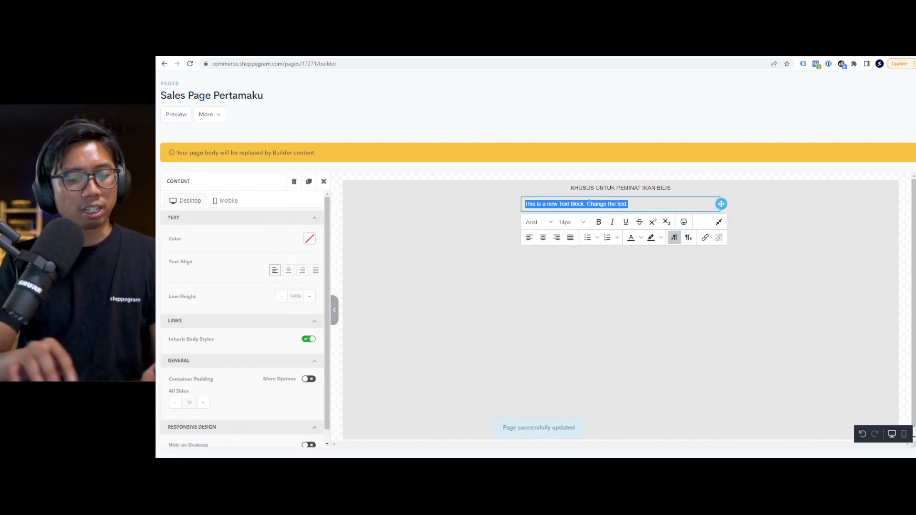
text(Satu-satunya Ikan Bil)
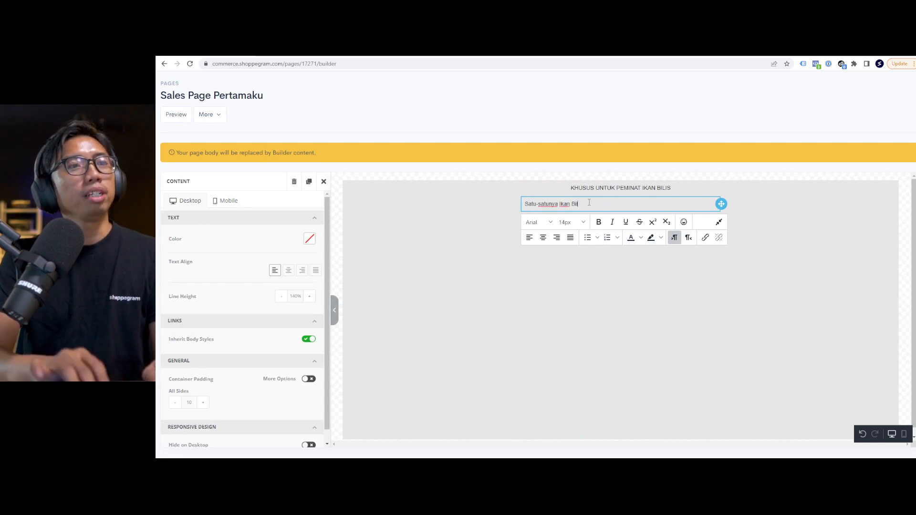
text(is Air Tawar )
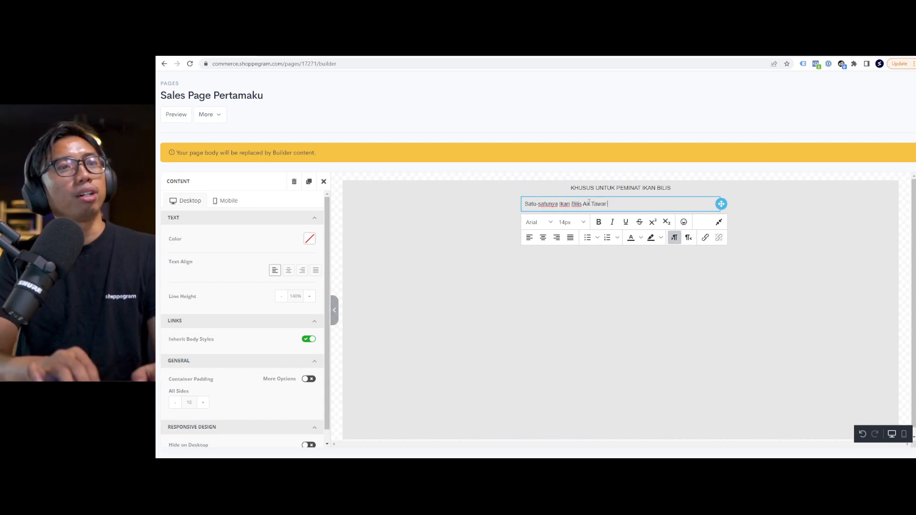
text(Premium Yang )
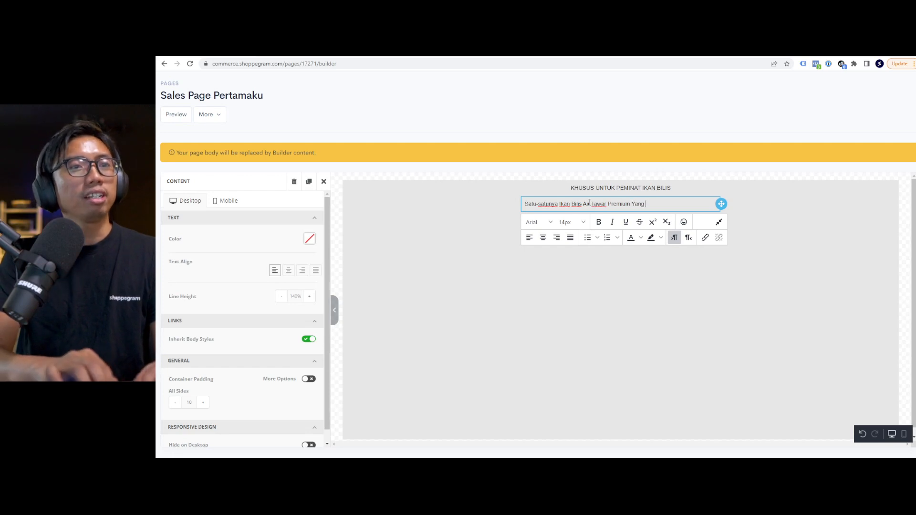
text(Wajib Anda Cuba)
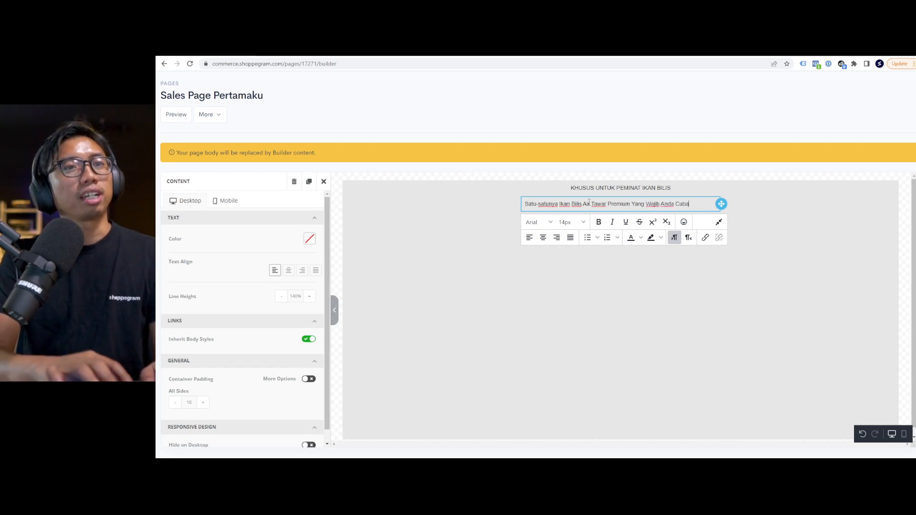
key(ctrl+a)
click(571, 222)
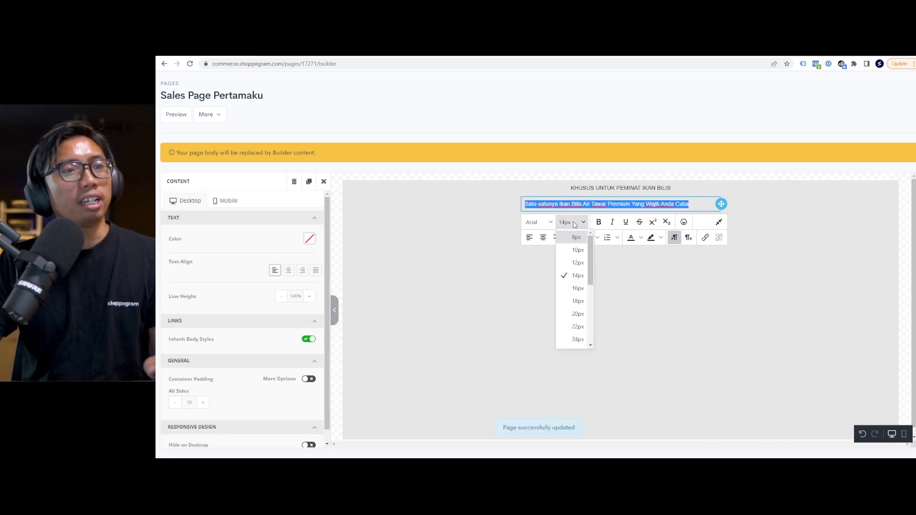
scroll(577, 324, down, 2)
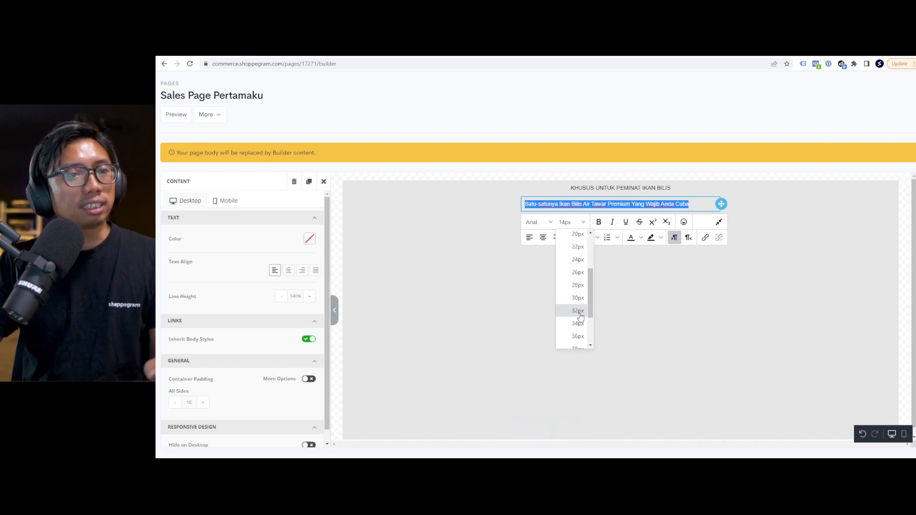
click(577, 337)
click(544, 290)
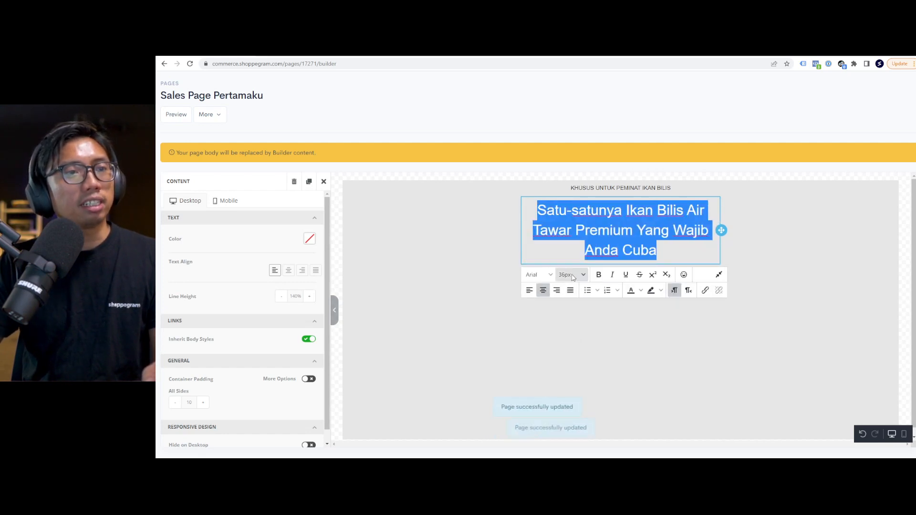
Switch the headline font to Raleway and make it bold.
click(571, 275)
click(536, 274)
scroll(553, 339, down, 2)
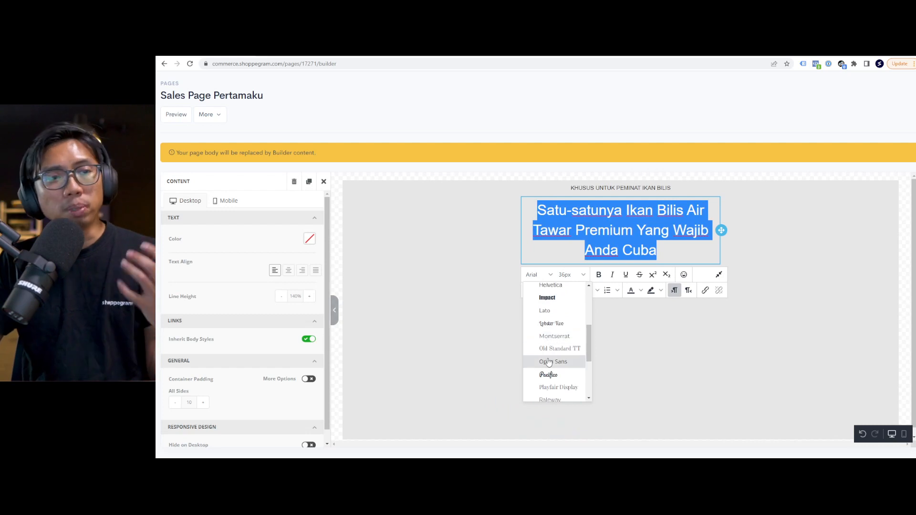
scroll(553, 353, down, 2)
click(553, 365)
click(448, 324)
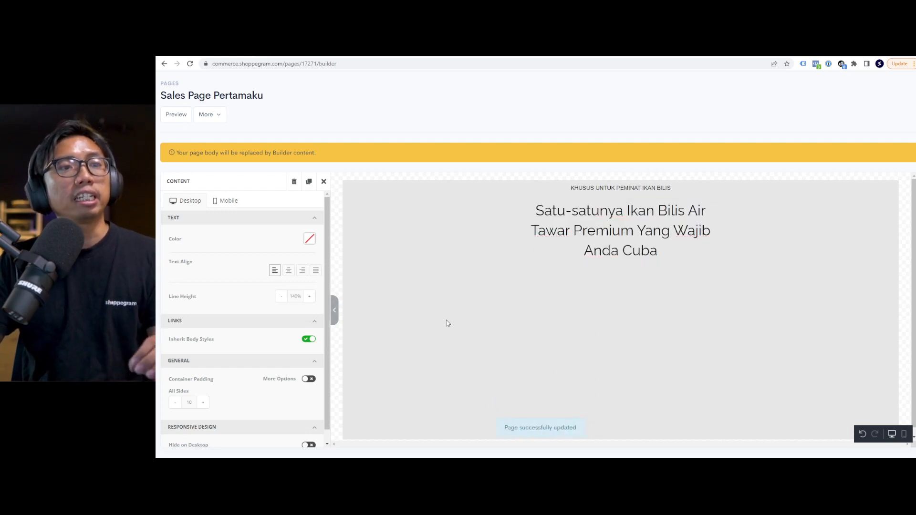
click(599, 252)
key(ctrl+a)
key(ctrl+b)
click(545, 349)
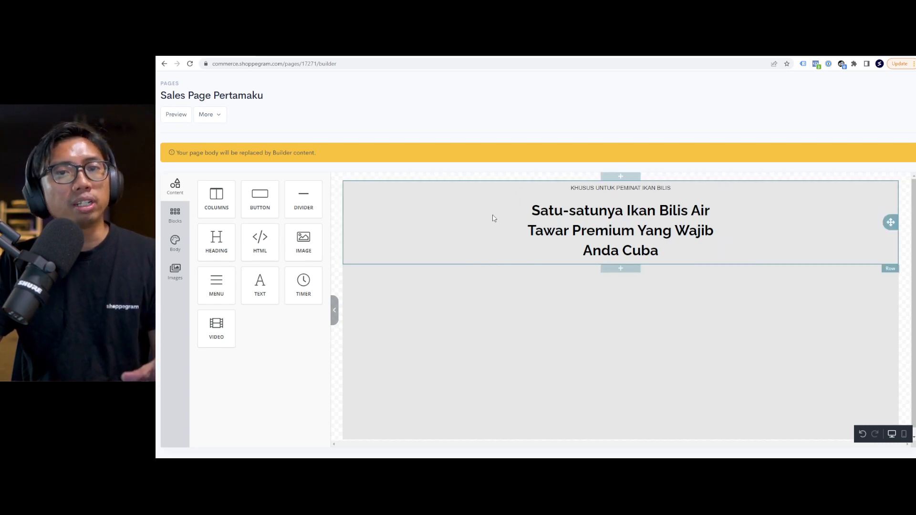
Add a columns row below the headline and move the headline into it.
click(530, 234)
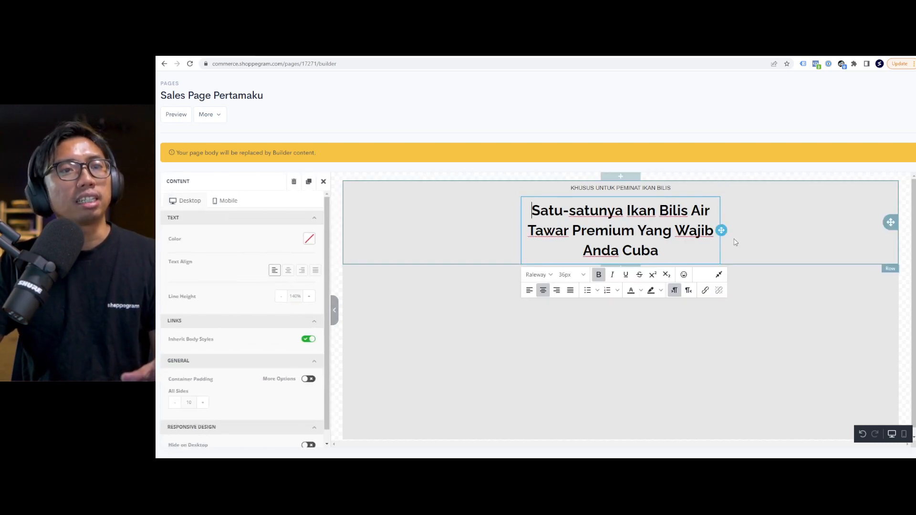
click(431, 256)
drag(215, 201, 554, 283)
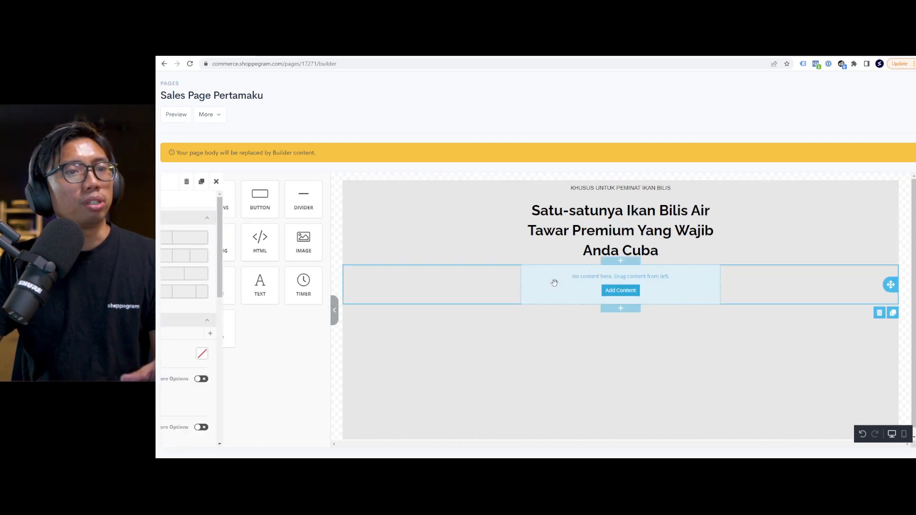
click(668, 253)
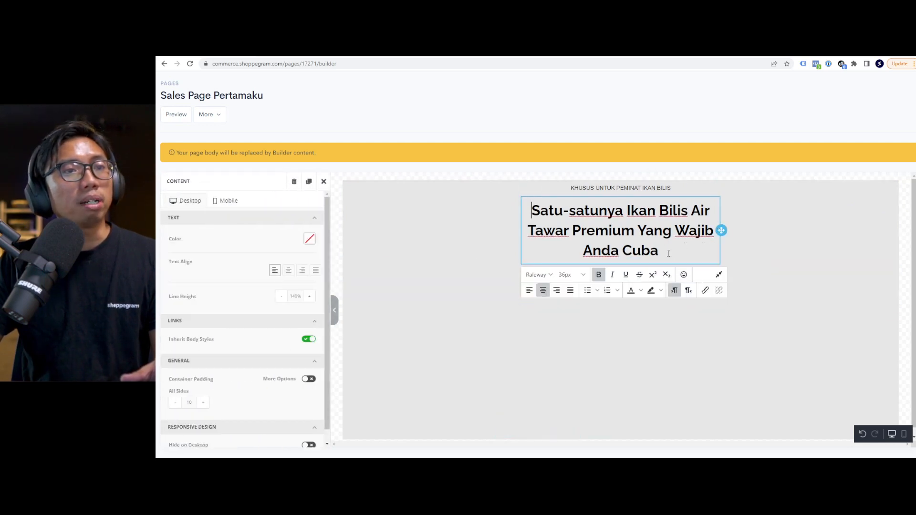
click(761, 246)
click(706, 242)
drag(720, 231, 624, 289)
Give the top subtitle row a yellow background.
click(751, 189)
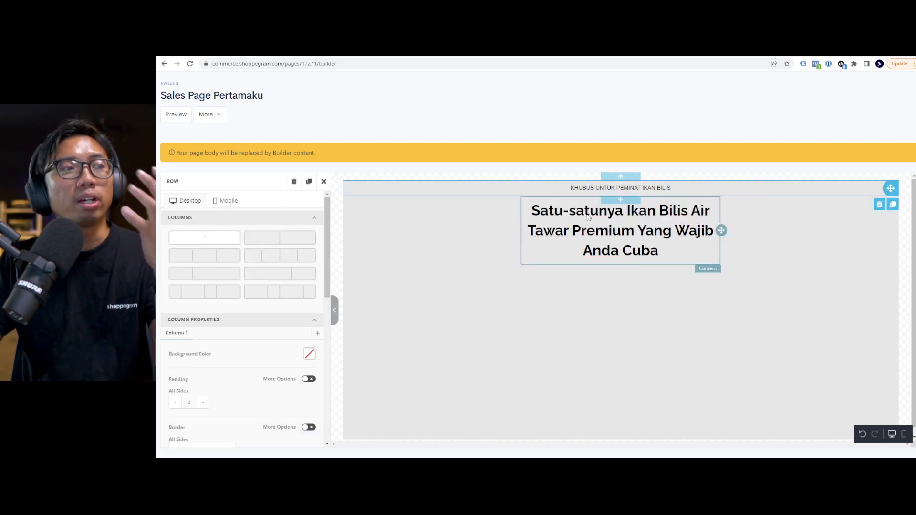
scroll(288, 308, down, 5)
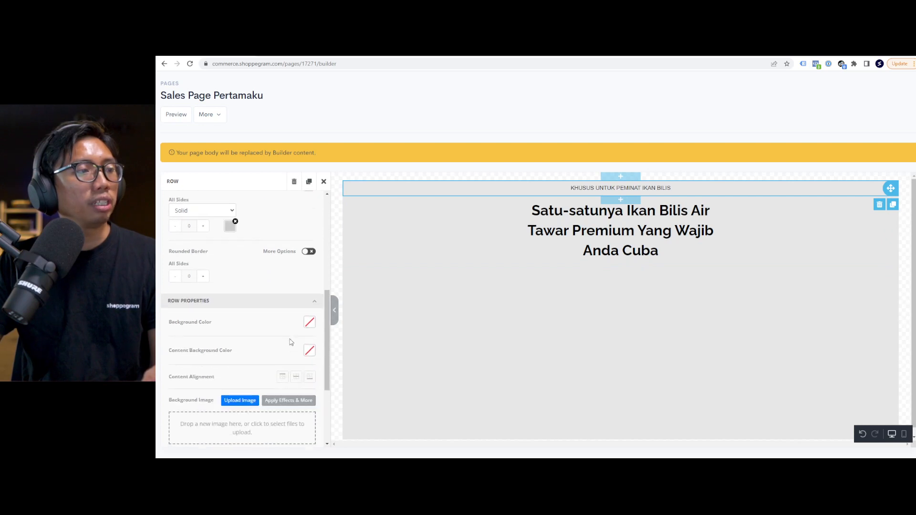
click(308, 325)
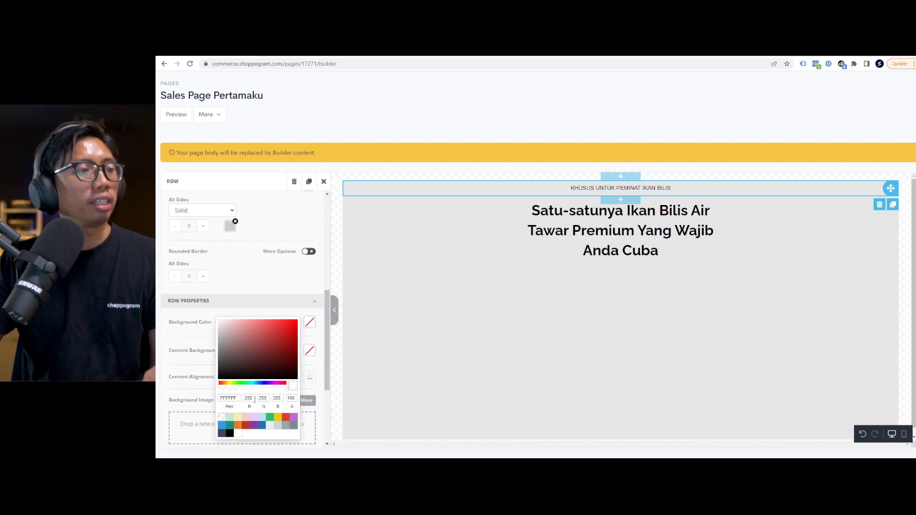
click(279, 419)
Make the subtitle line bold and underlined.
click(594, 188)
triple_click(594, 188)
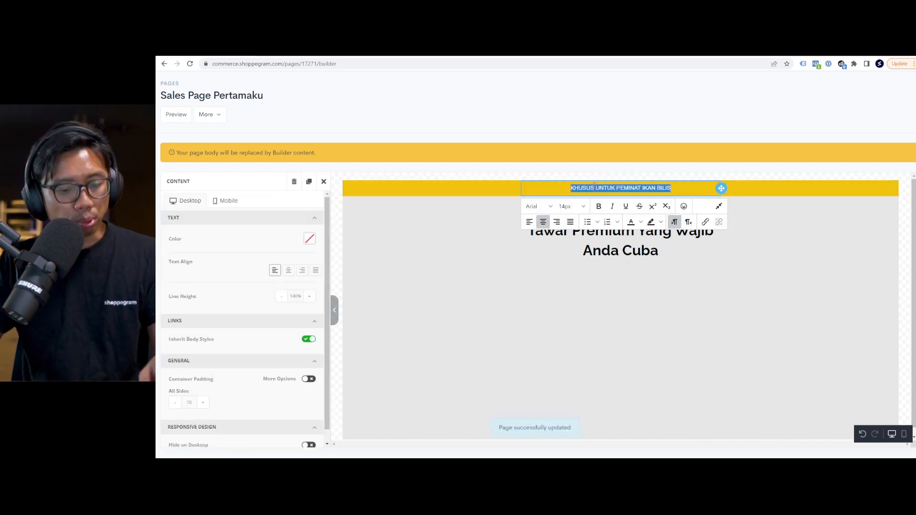
click(599, 206)
click(625, 208)
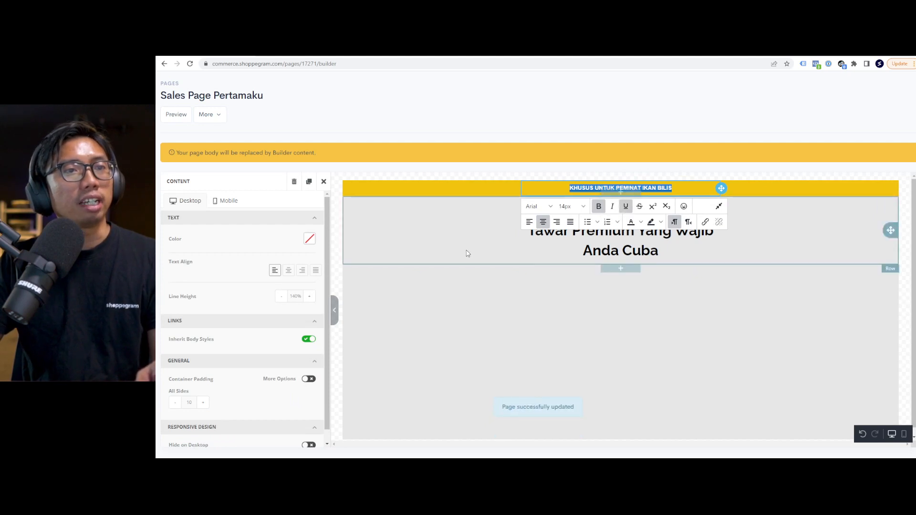
click(460, 303)
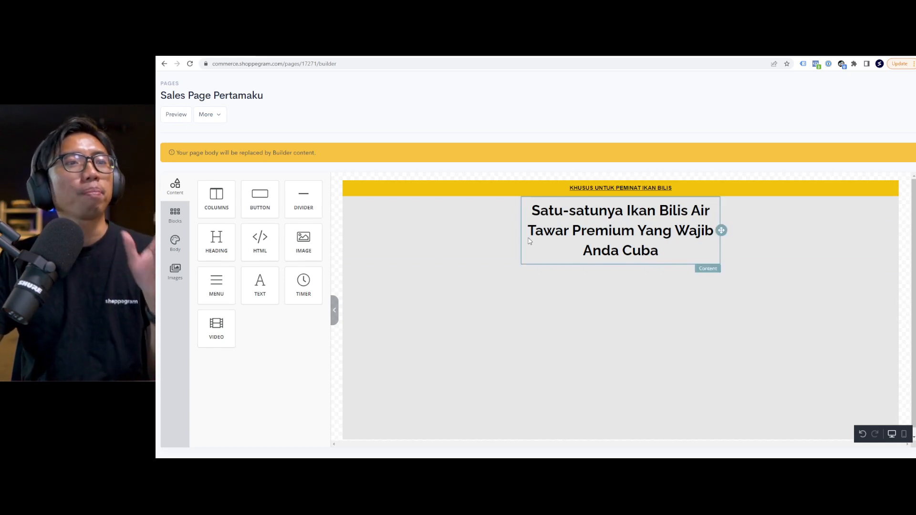
Underline the words 'Ikan Bilis Air Tawar' in the headline.
click(468, 234)
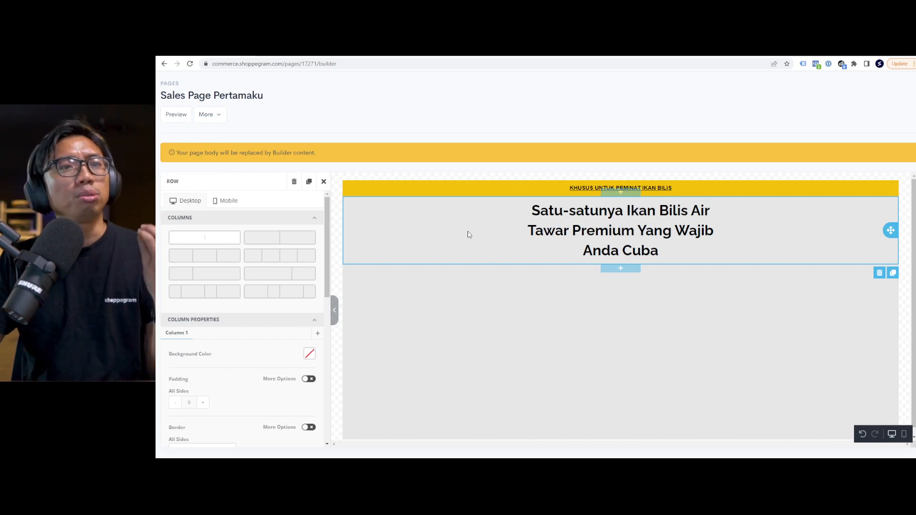
click(532, 210)
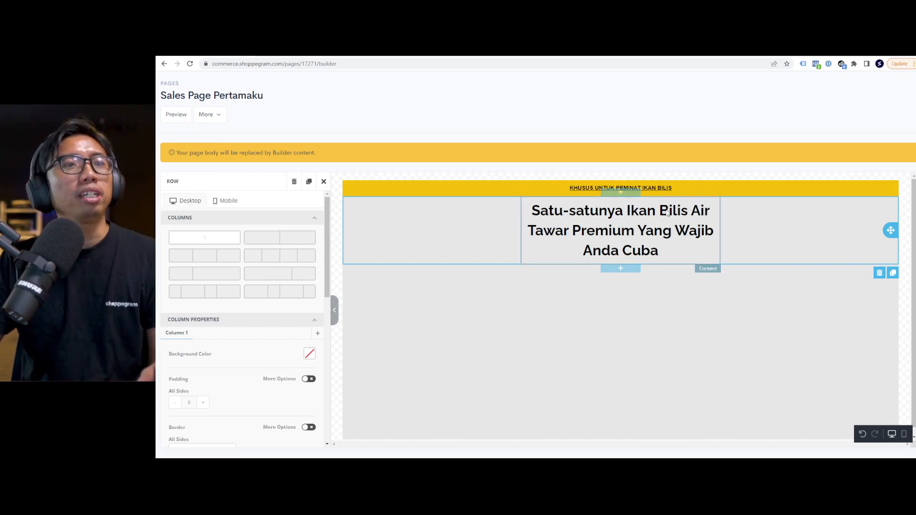
drag(628, 210, 565, 232)
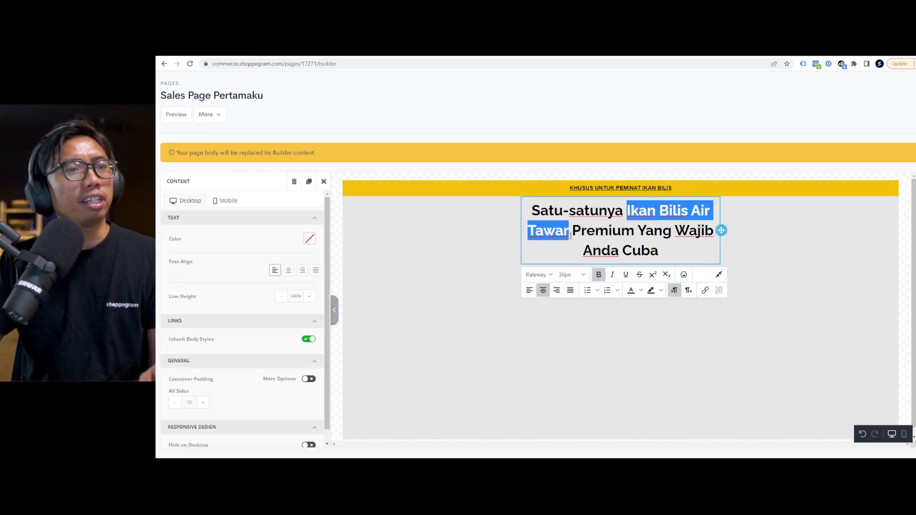
click(624, 274)
click(427, 228)
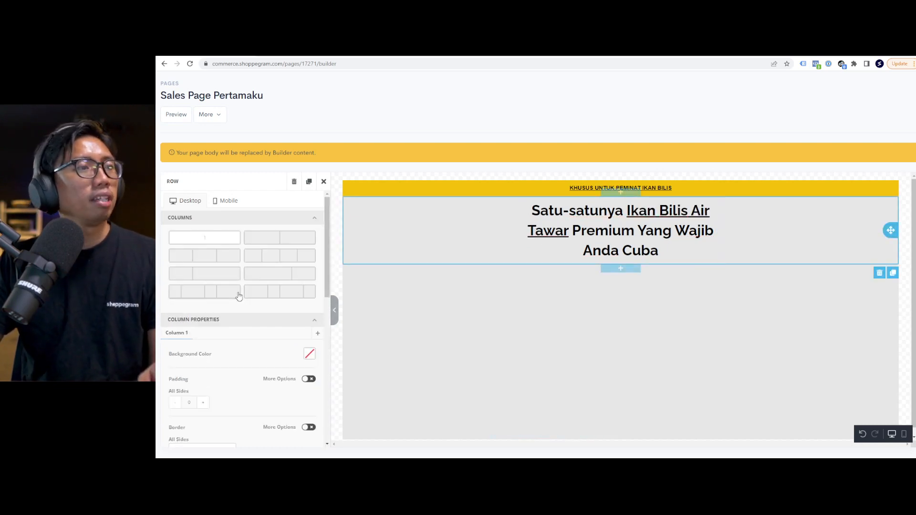
scroll(239, 296, down, 1)
click(562, 293)
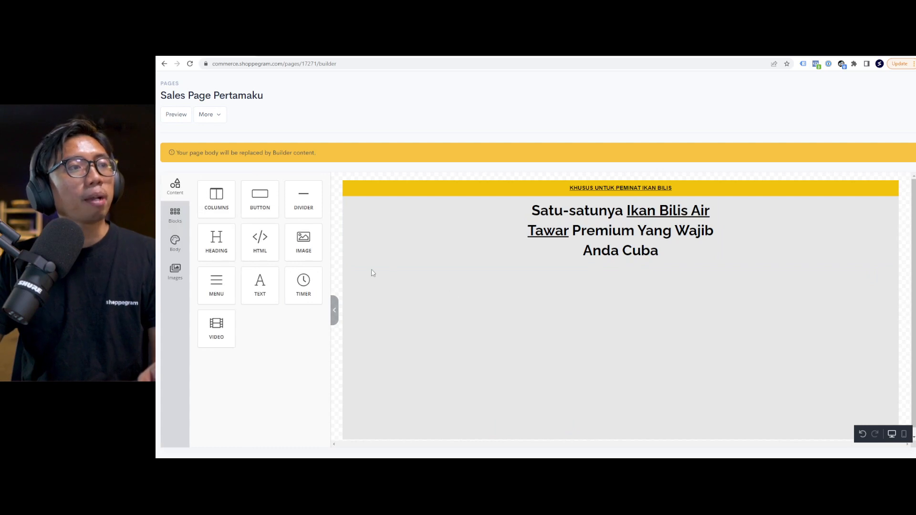
Add an image and a button below the headline, with button auto width off and width about 69%.
drag(303, 239, 574, 273)
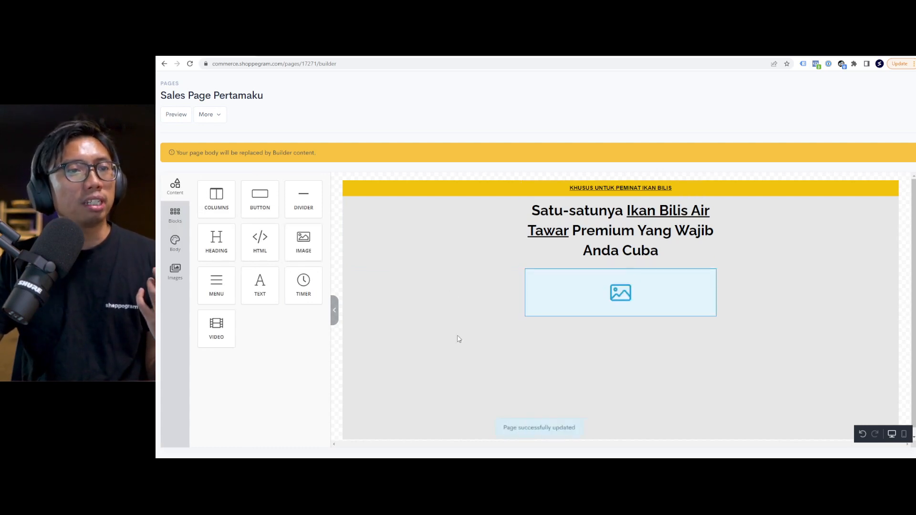
drag(261, 200, 556, 319)
click(520, 322)
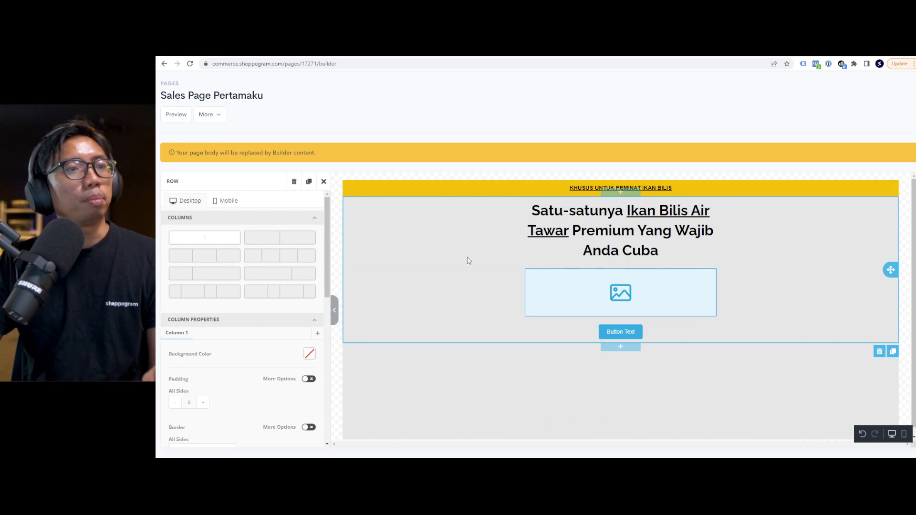
click(615, 330)
scroll(307, 339, down, 5)
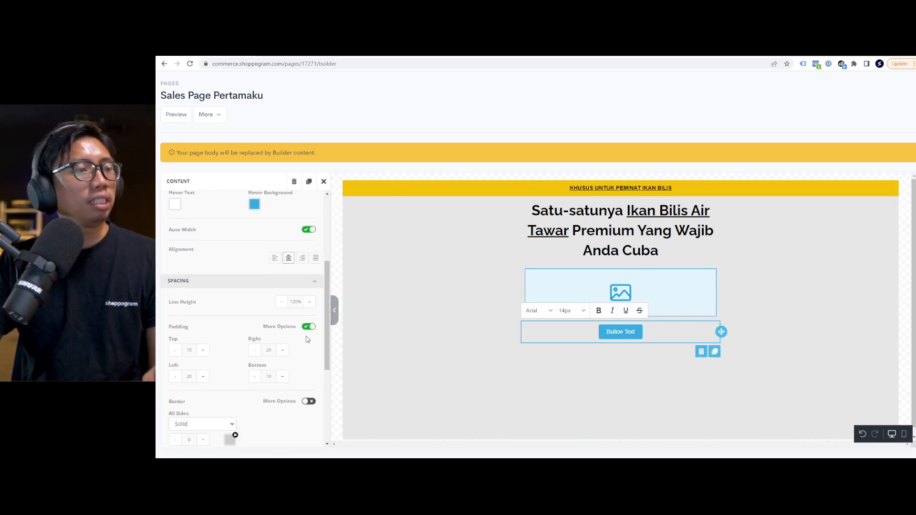
click(309, 222)
drag(300, 235, 256, 237)
Relabel the button 'Dapatkan Pakej' in bold with a larger text size.
triple_click(606, 331)
text(Dap)
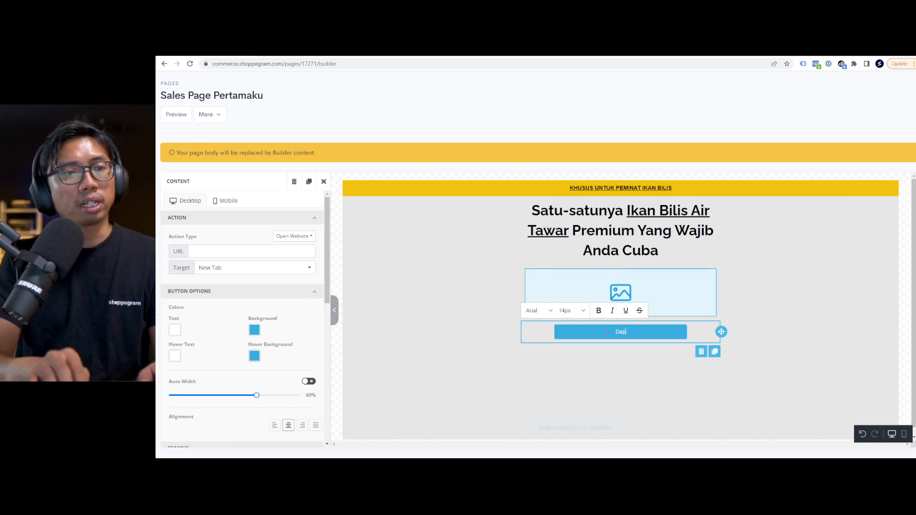
text(atkan Pakej)
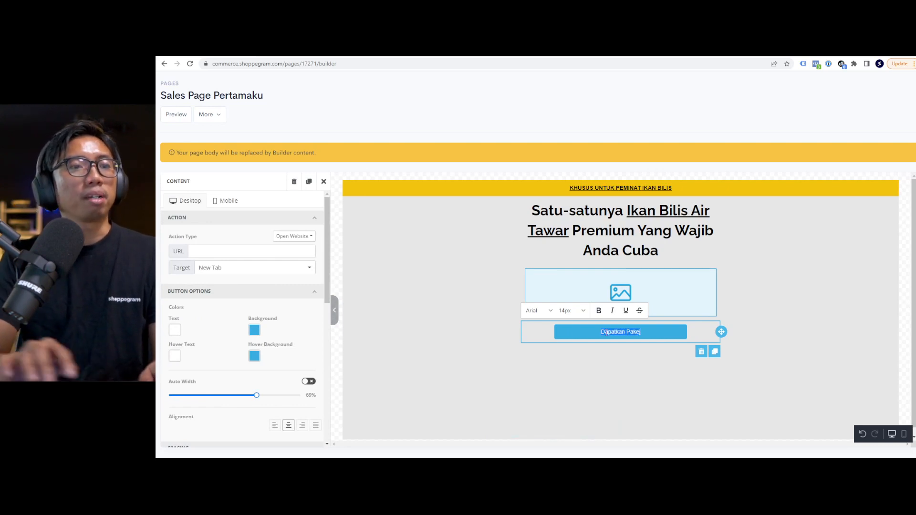
click(599, 310)
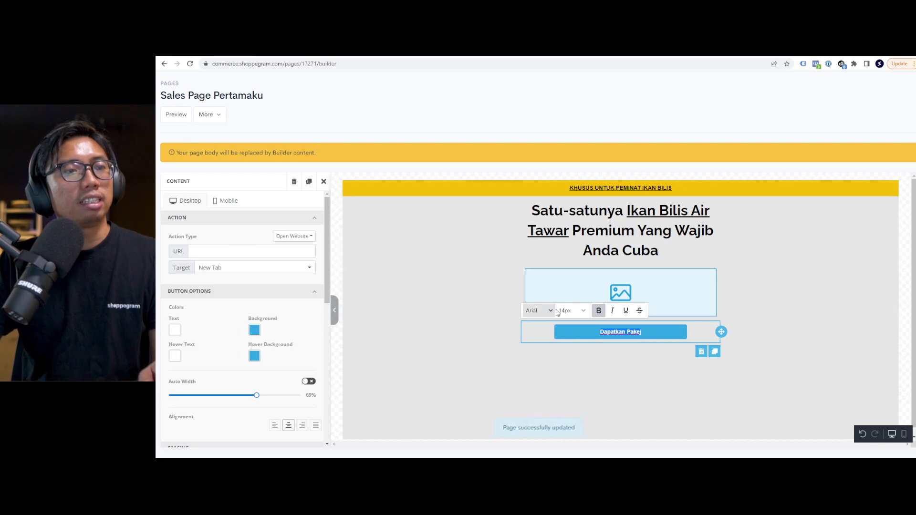
click(558, 312)
click(573, 388)
click(443, 353)
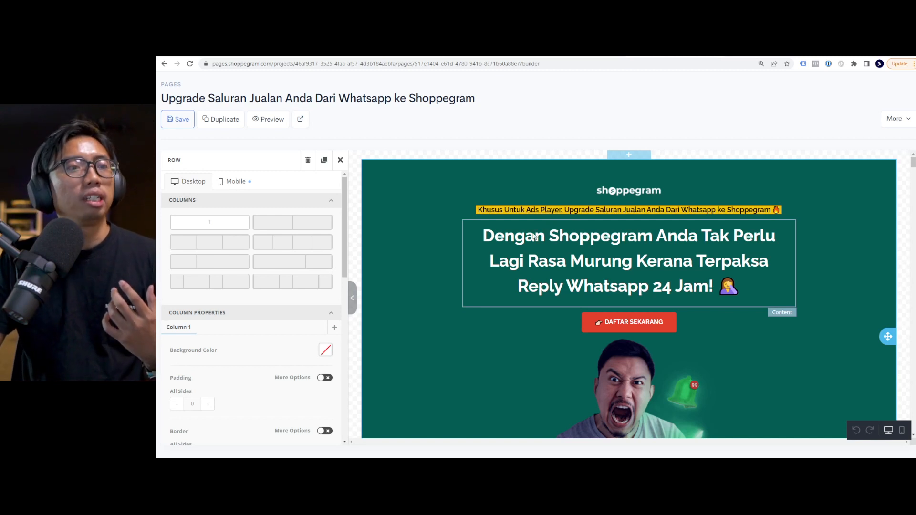
Inspect the example page's headline, DAFTAR SEKARANG button and an image while scrolling through its sections.
click(581, 241)
scroll(606, 275, down, 1)
click(616, 283)
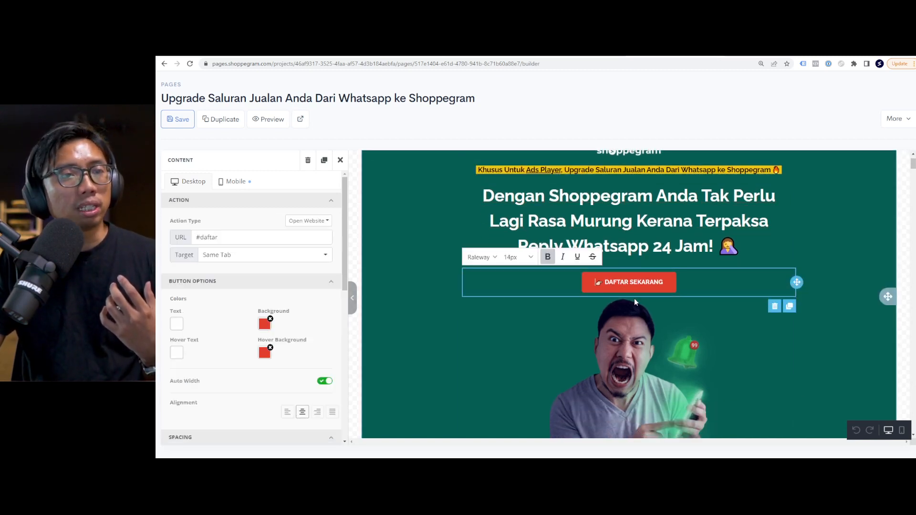
scroll(629, 302, down, 2)
click(630, 305)
scroll(634, 304, down, 6)
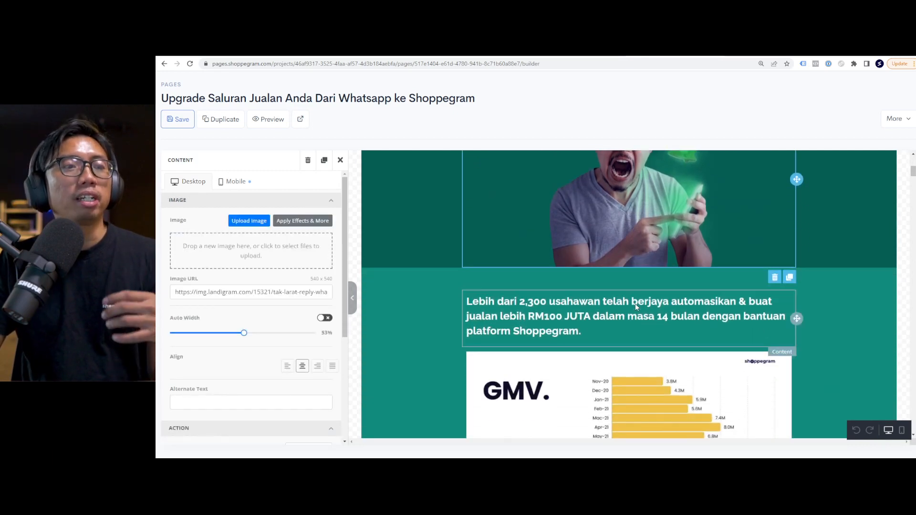
scroll(623, 302, down, 10)
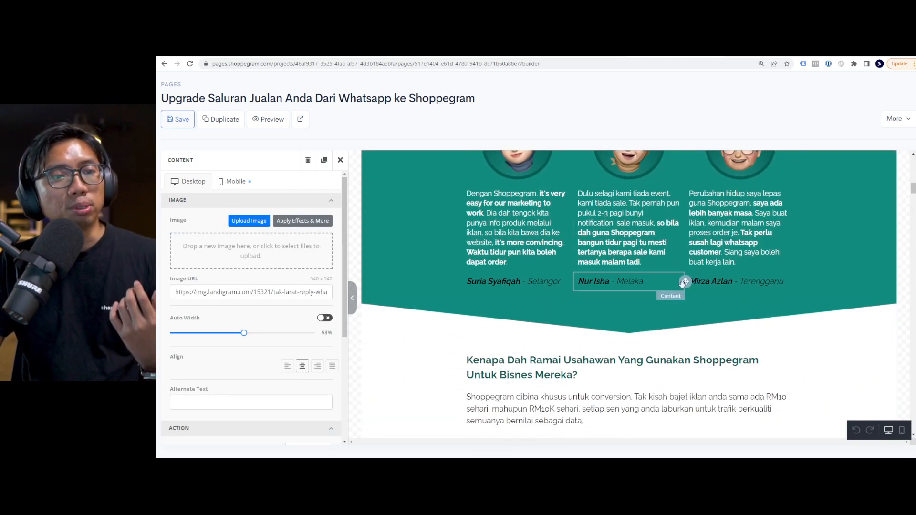
scroll(674, 279, down, 2)
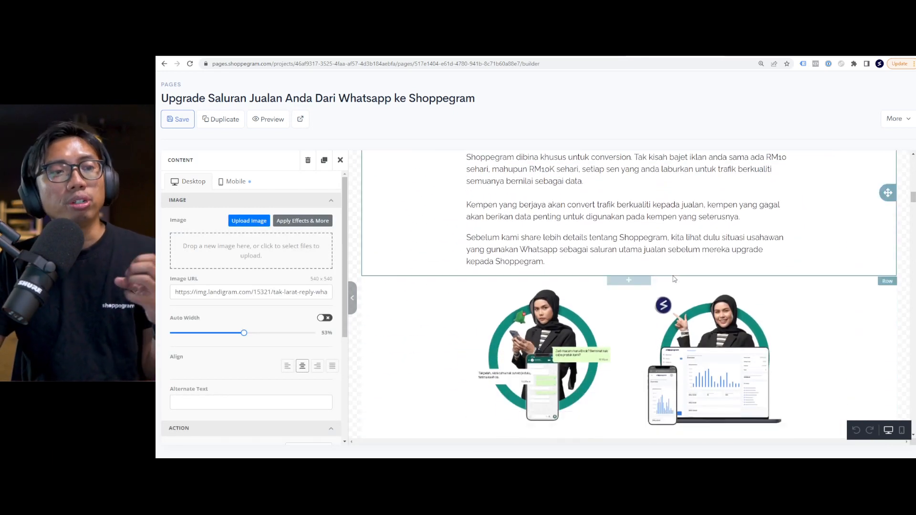
scroll(635, 276, down, 4)
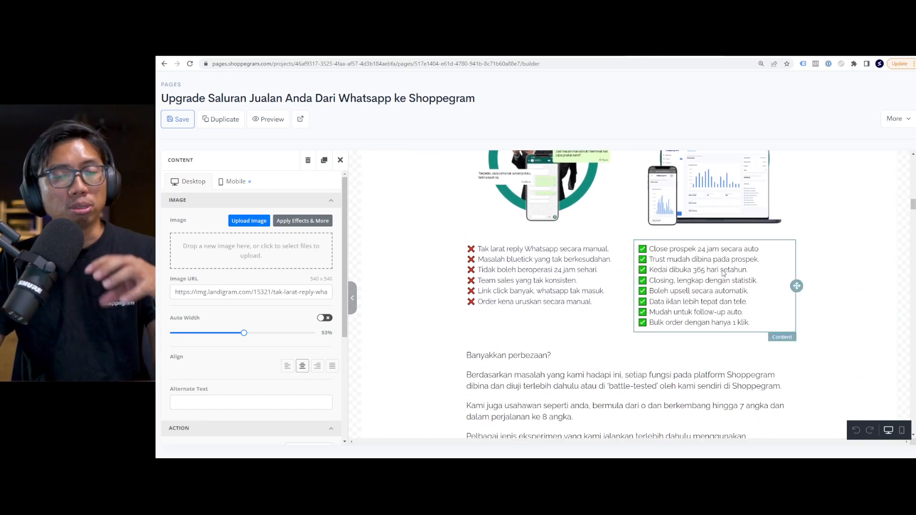
scroll(706, 286, down, 3)
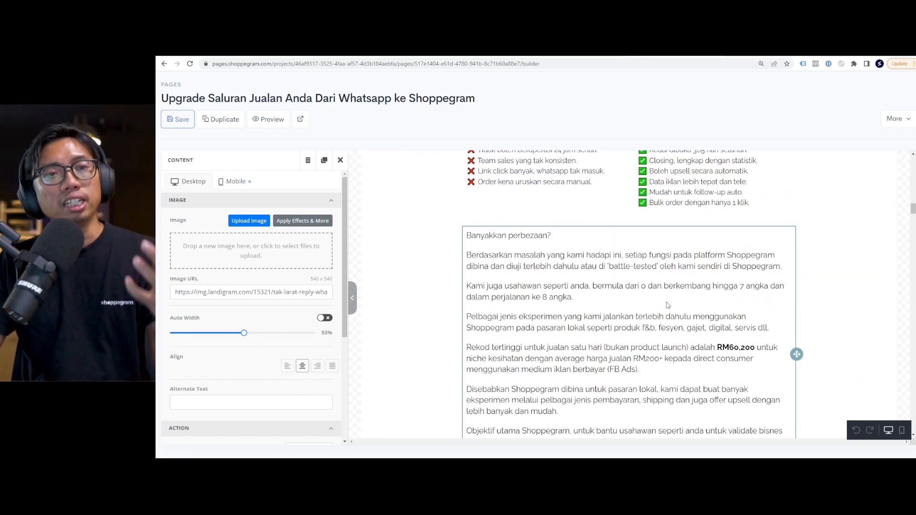
scroll(667, 304, up, 15)
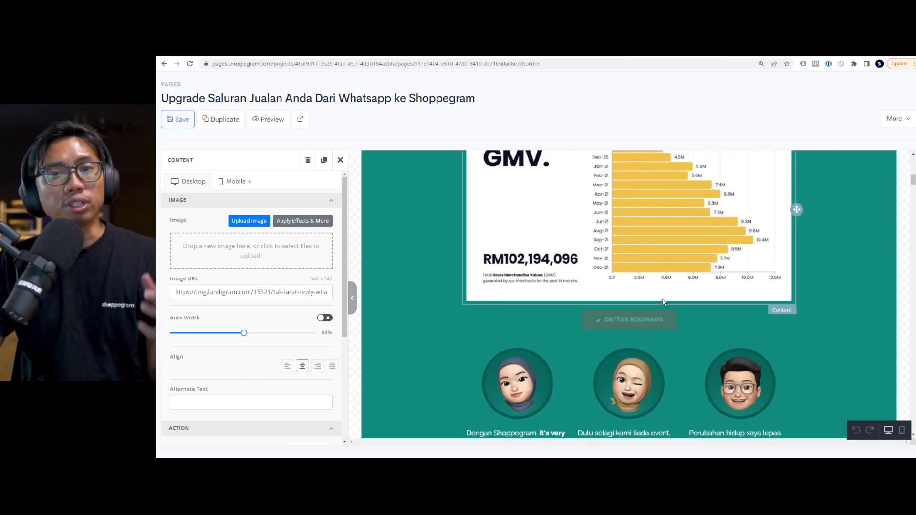
scroll(662, 302, up, 3)
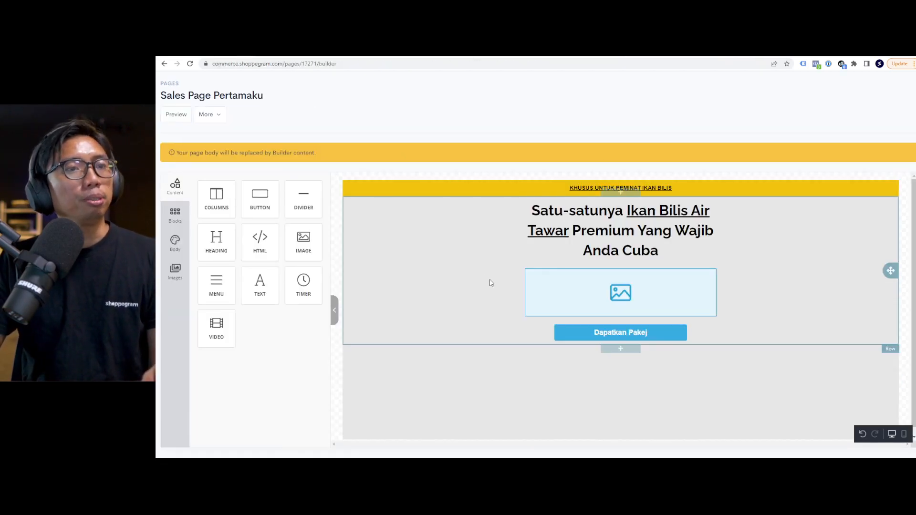
Preview the live Sales Page Pertamaku, then go to the store's Products list.
click(491, 283)
click(183, 119)
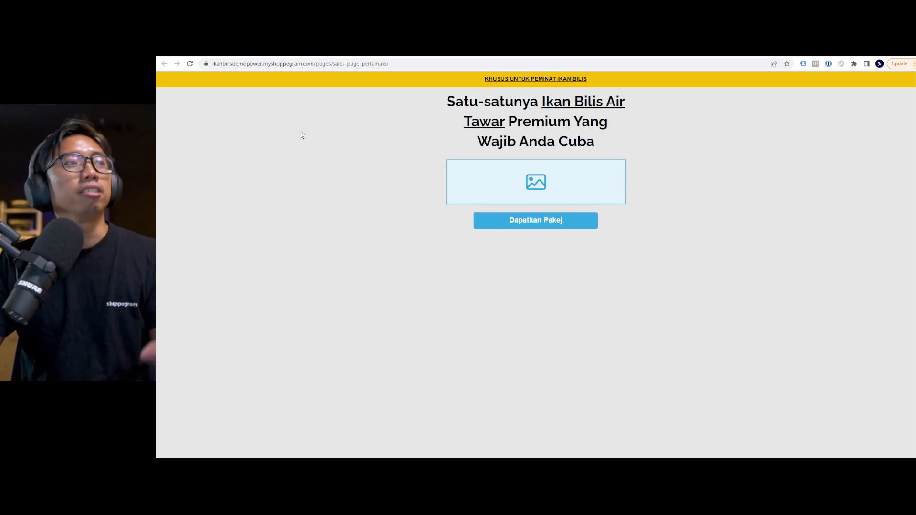
key(ctrl+w)
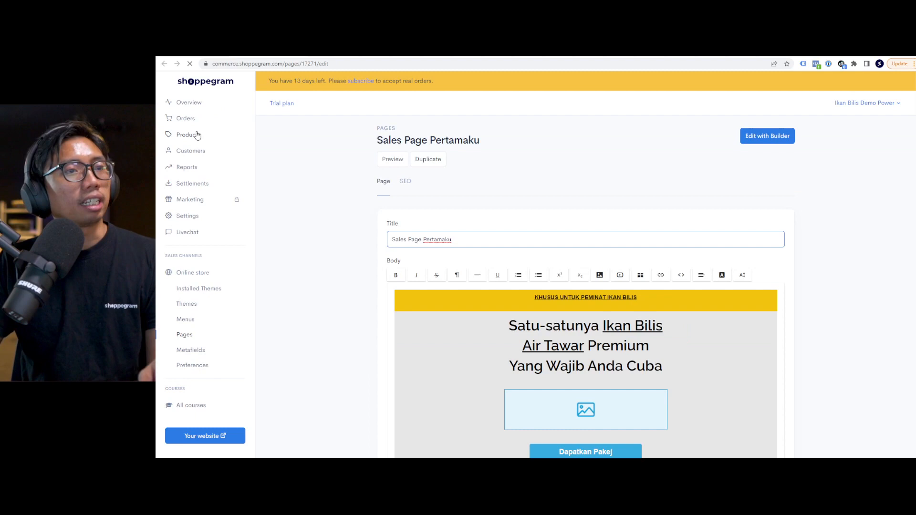
click(197, 135)
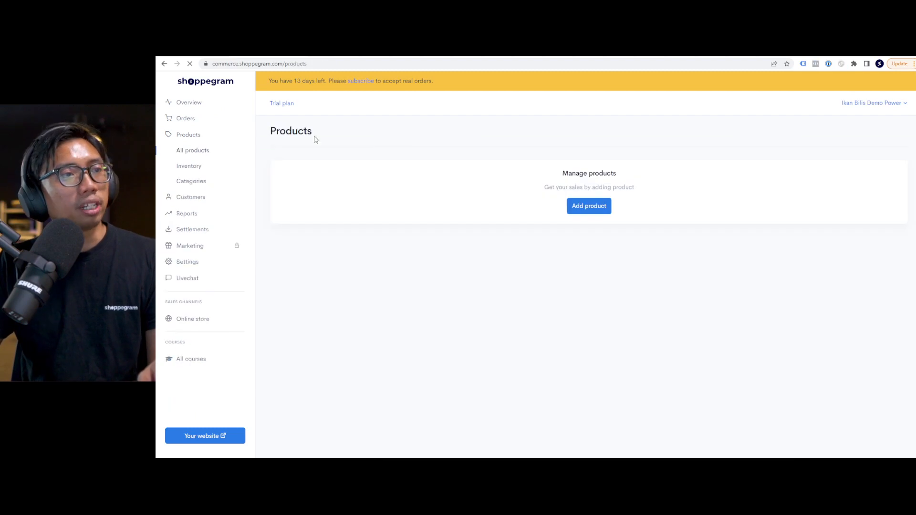
Create product 'Pakej A' priced at MYR 100 and copy its express checkout link.
click(591, 206)
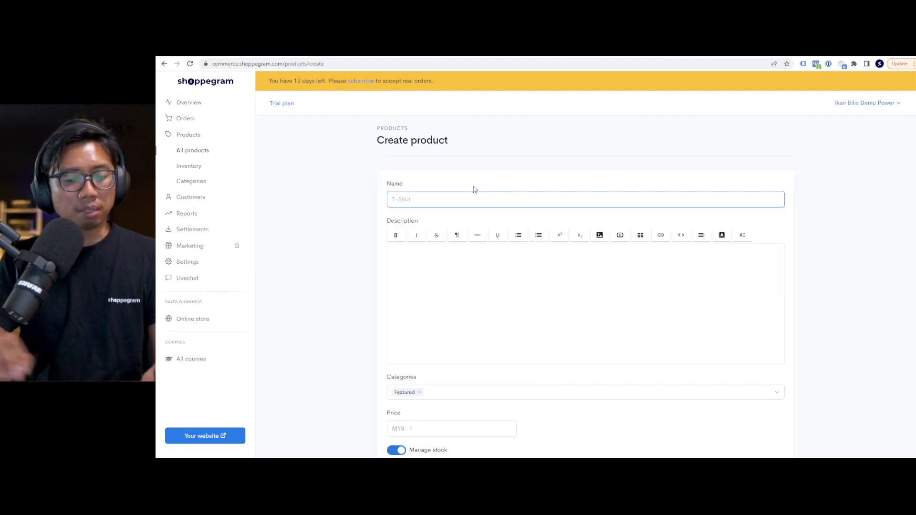
text(Pakej A)
scroll(442, 248, down, 2)
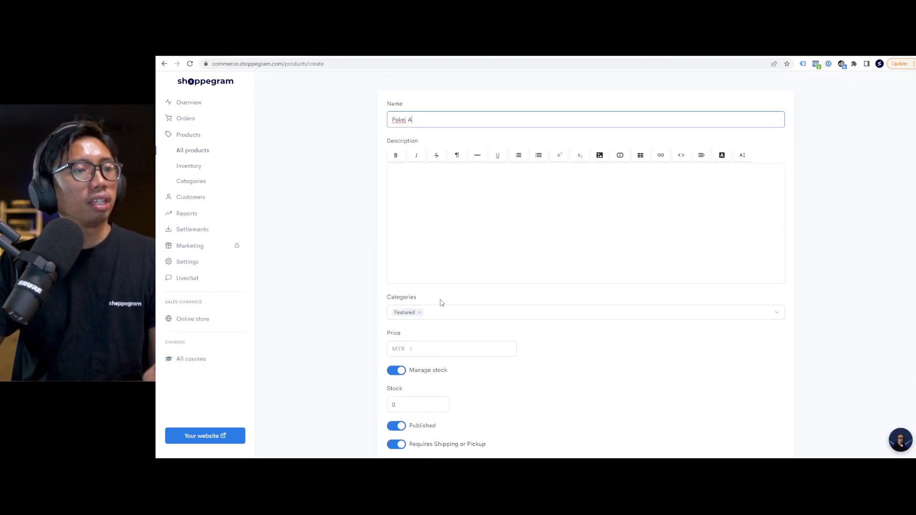
click(420, 348)
text(100)
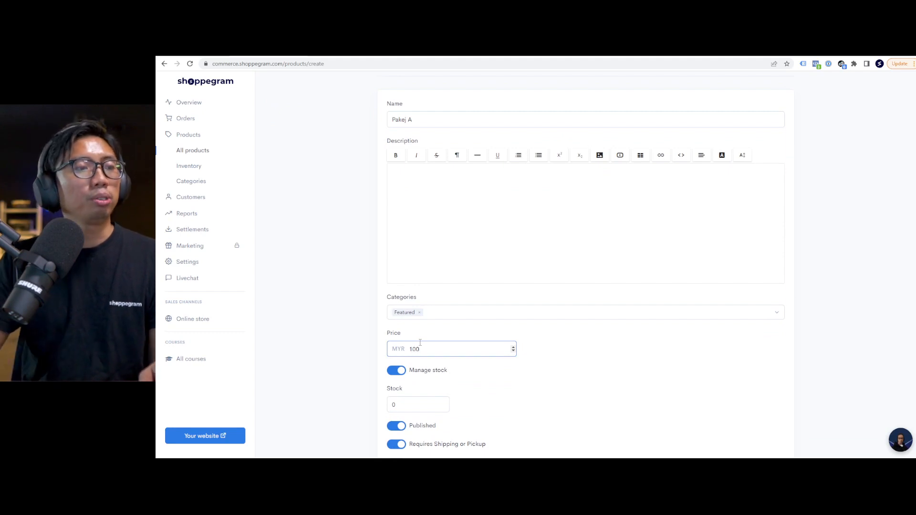
scroll(420, 342, down, 2)
click(396, 298)
click(772, 433)
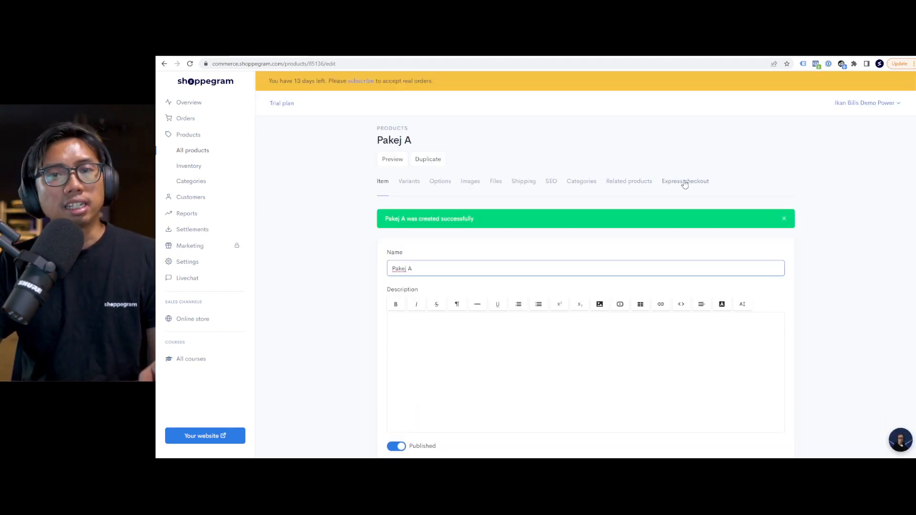
click(685, 182)
drag(569, 244, 389, 244)
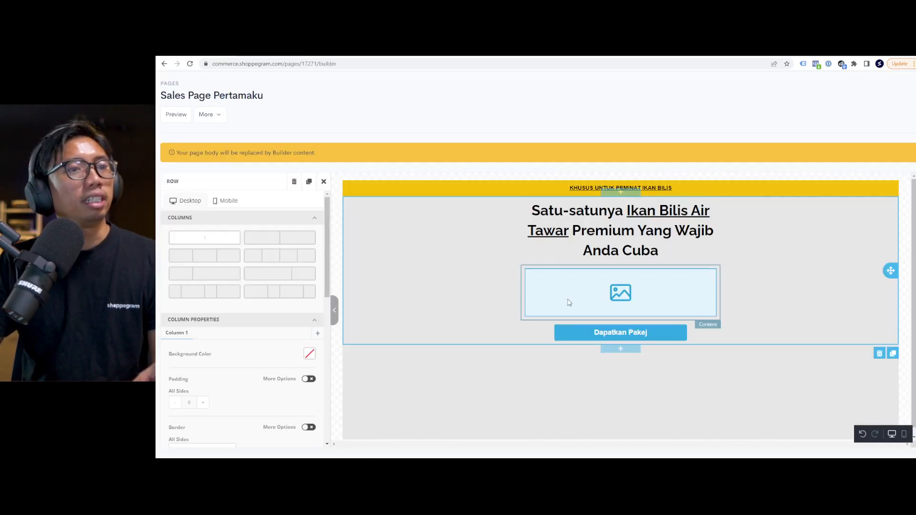
Set the Dapatkan Pakej button's Action URL to the Pakej A checkout link, opening in a new tab.
click(587, 333)
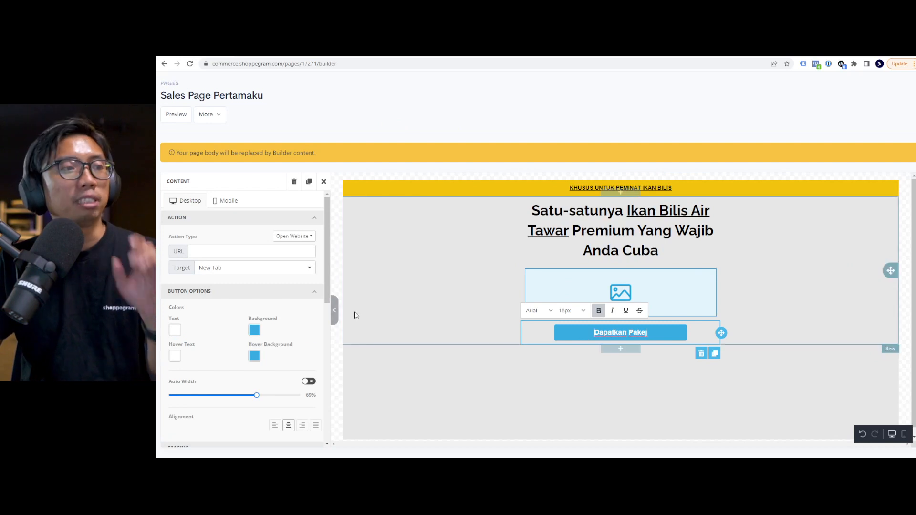
click(210, 251)
text(mopower.myshoppegram.com/cart/367439:1)
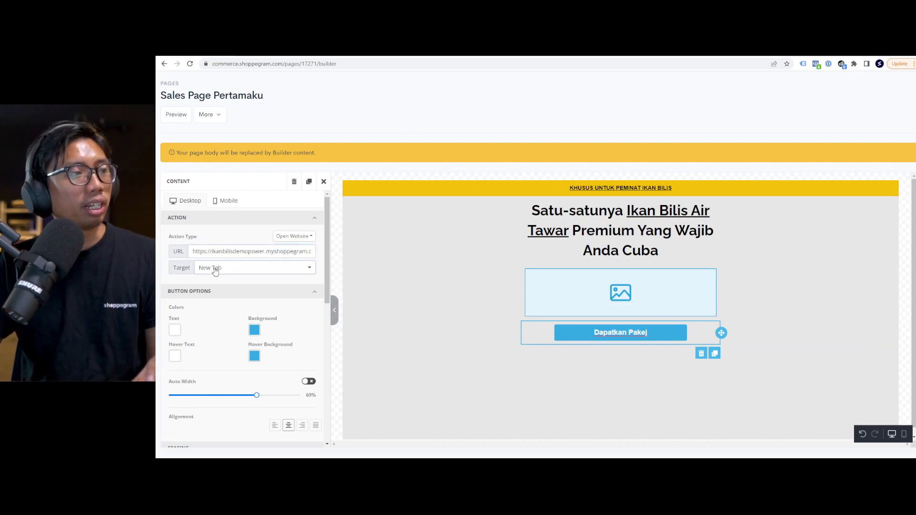
click(215, 268)
click(221, 287)
click(407, 280)
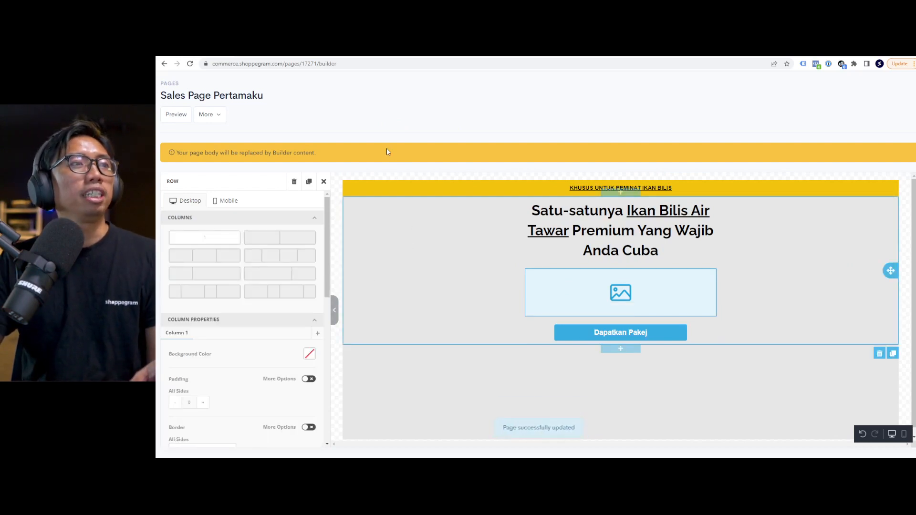
click(270, 54)
click(334, 54)
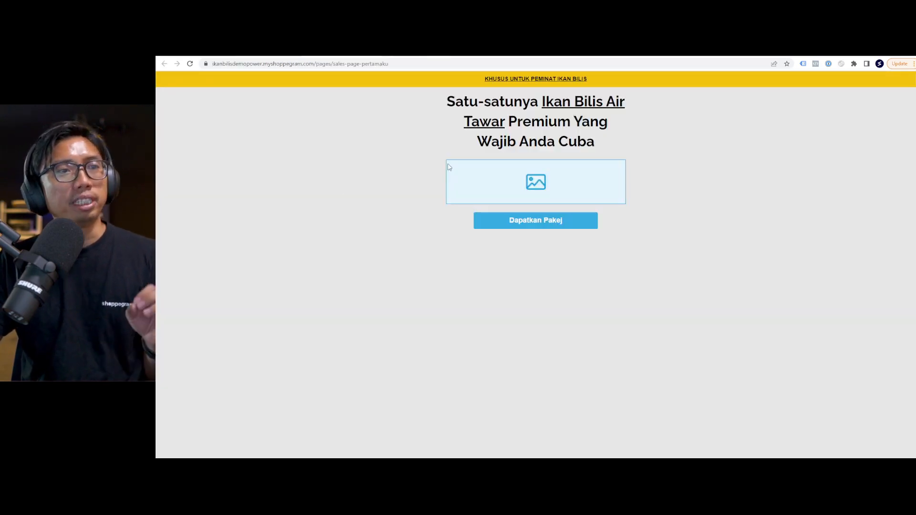
Test the live Dapatkan Pakej button, verify Pakej A at MYR100.00 in the order summary, then return.
click(530, 227)
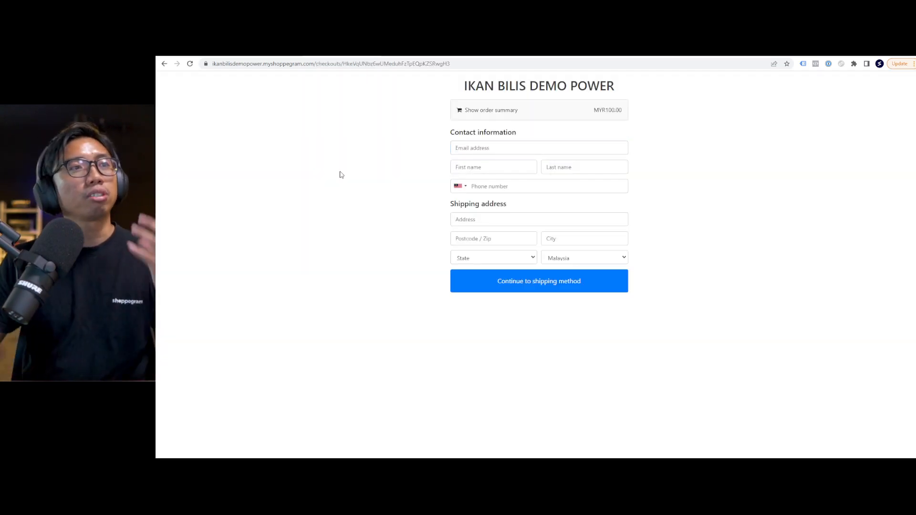
click(558, 109)
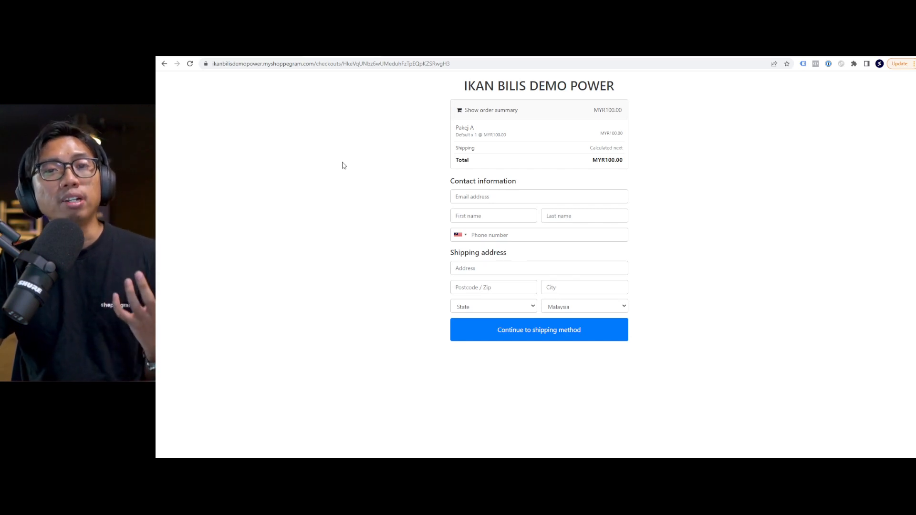
click(207, 53)
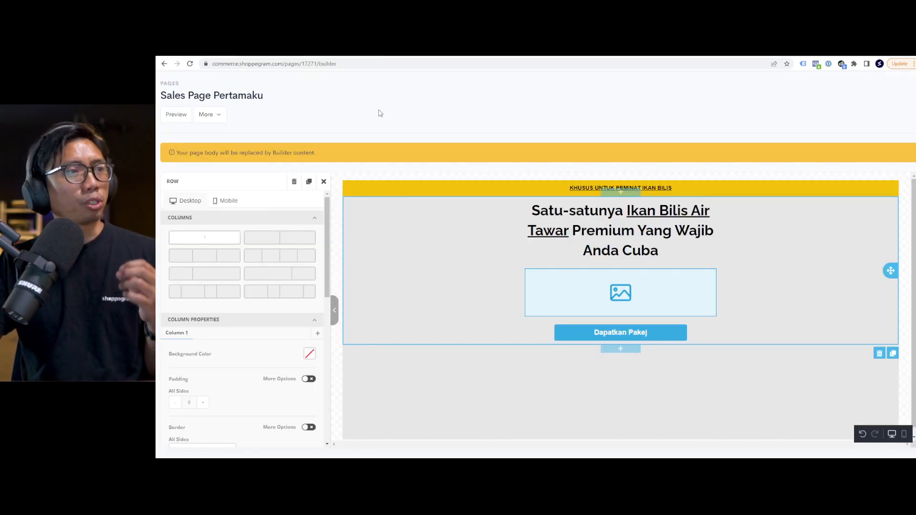
click(170, 84)
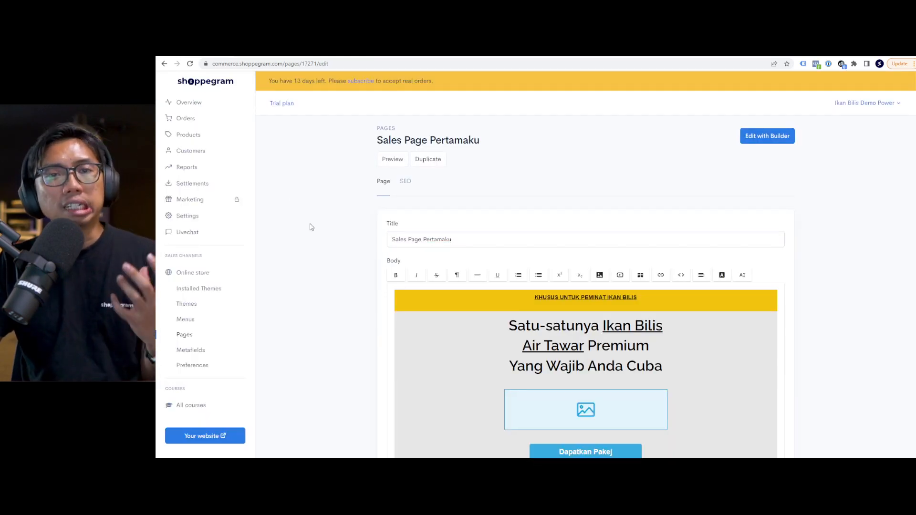
scroll(212, 266, down, 2)
scroll(212, 266, down, 1)
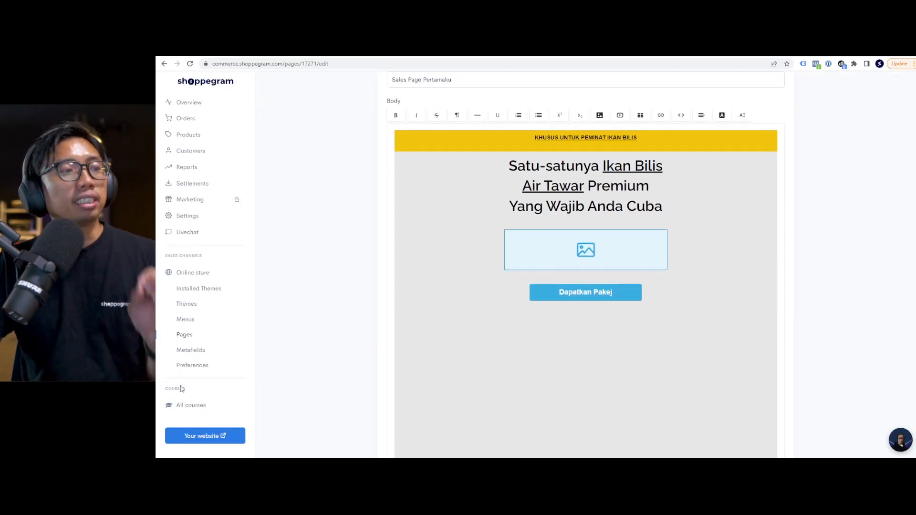
click(185, 409)
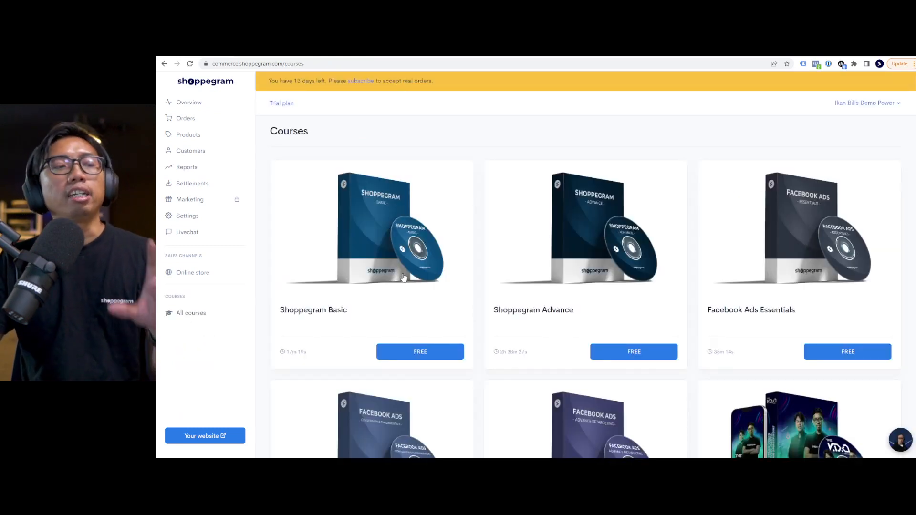
click(415, 353)
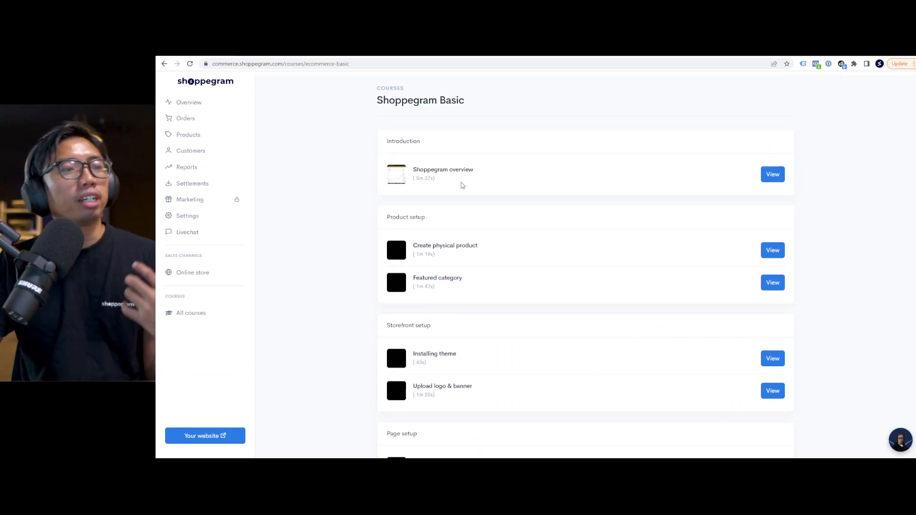
scroll(352, 220, down, 3)
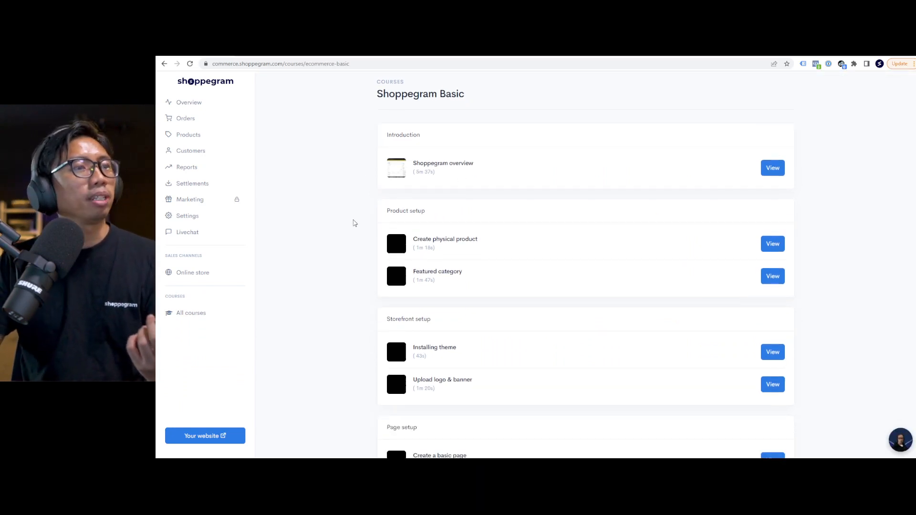
click(165, 64)
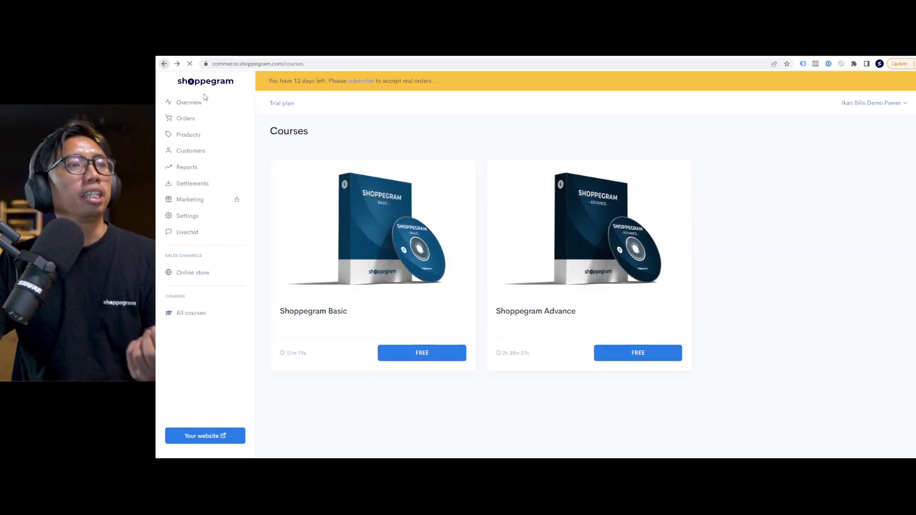
click(633, 353)
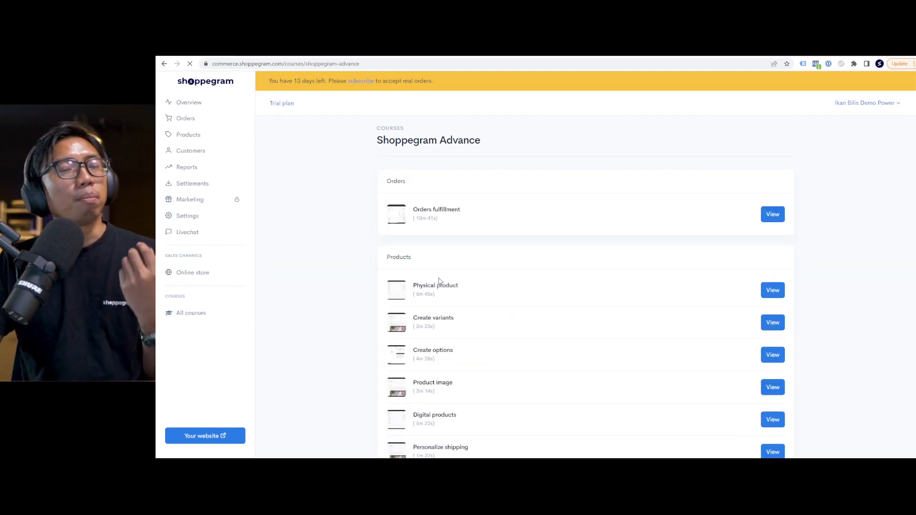
scroll(439, 277, down, 1)
scroll(439, 275, down, 4)
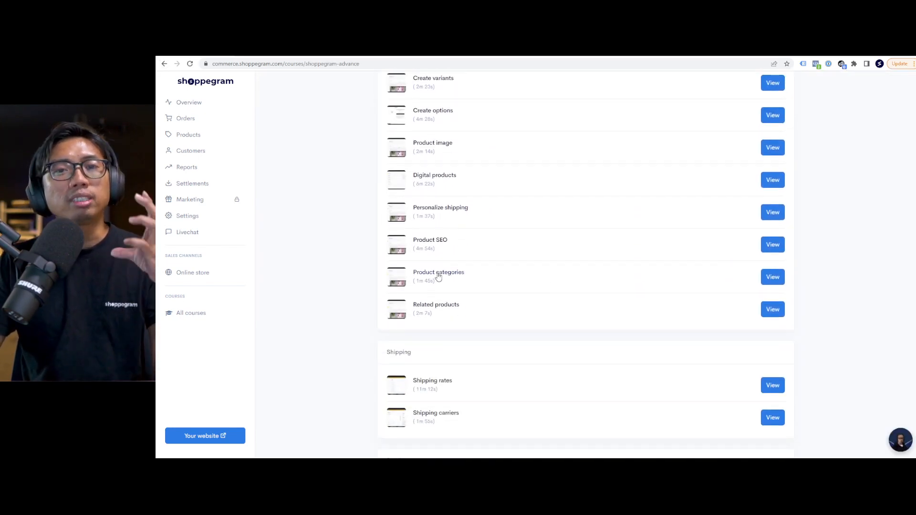
scroll(439, 278, down, 5)
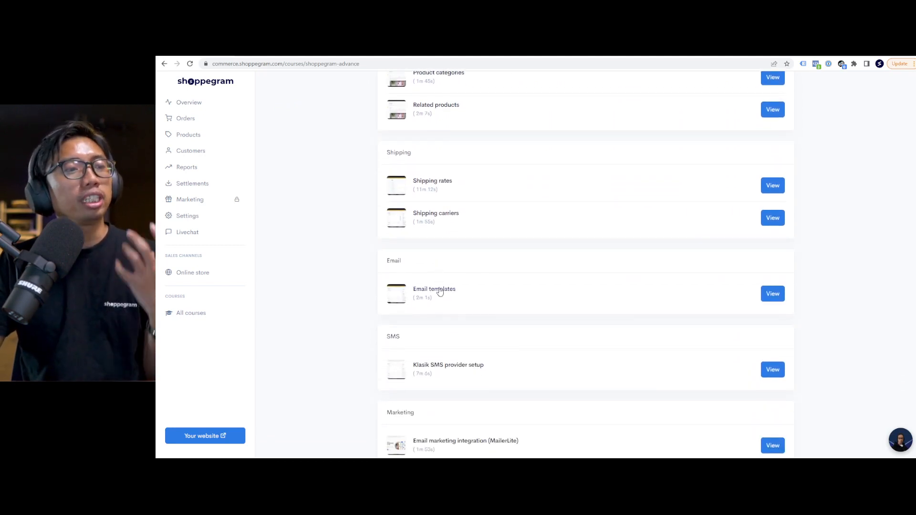
scroll(440, 292, down, 1)
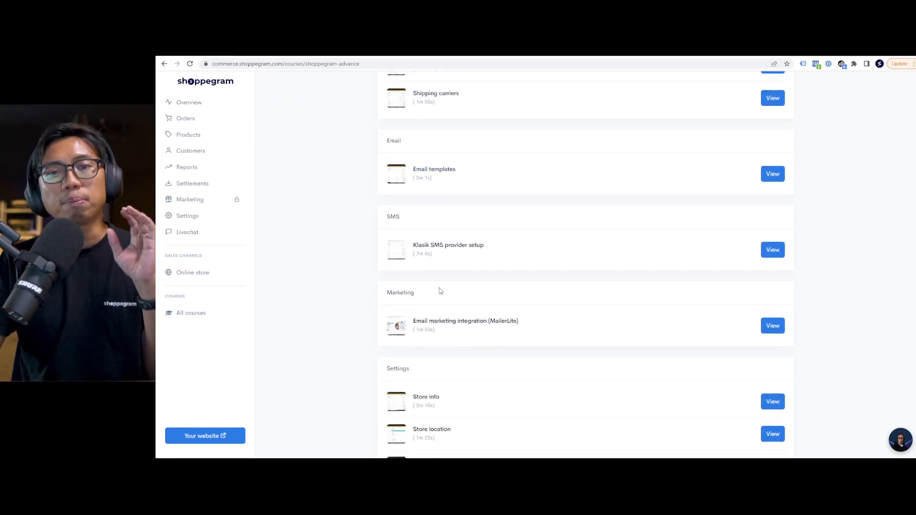
scroll(442, 298, down, 2)
scroll(442, 303, down, 8)
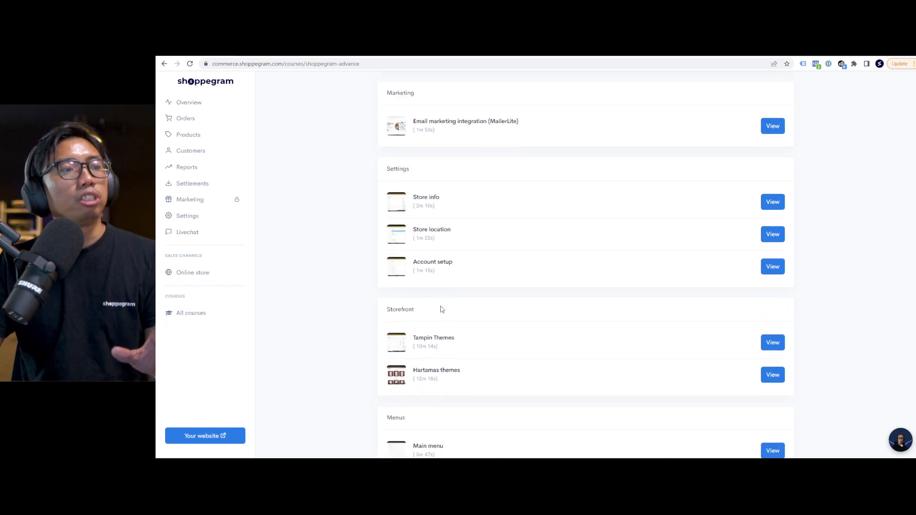
scroll(446, 286, down, 1)
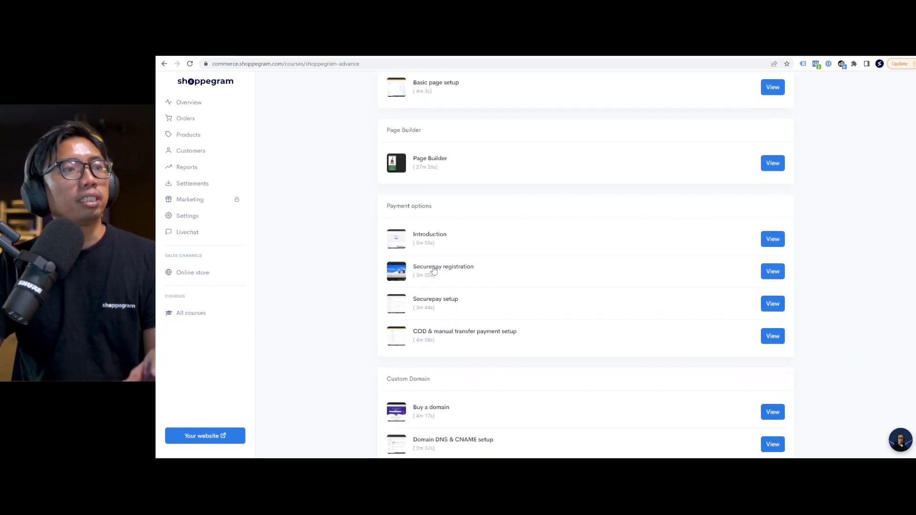
scroll(448, 251, down, 1)
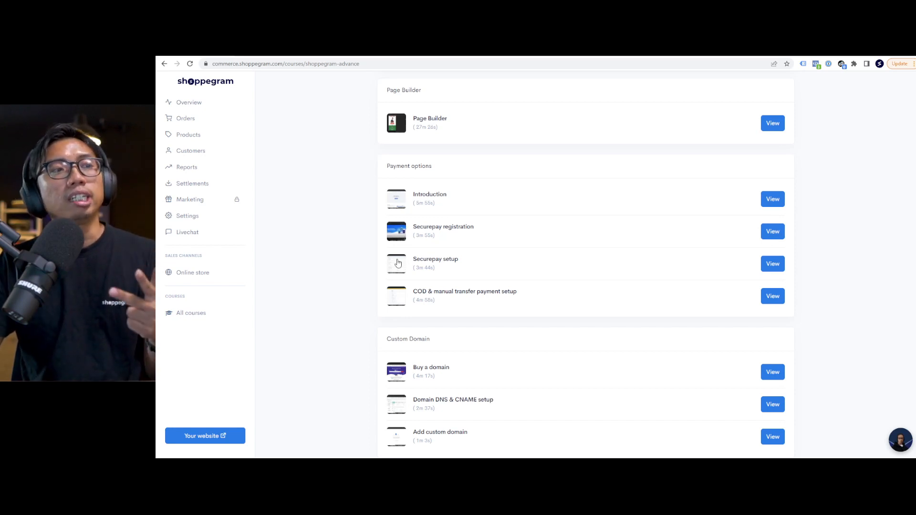
scroll(395, 288, down, 1)
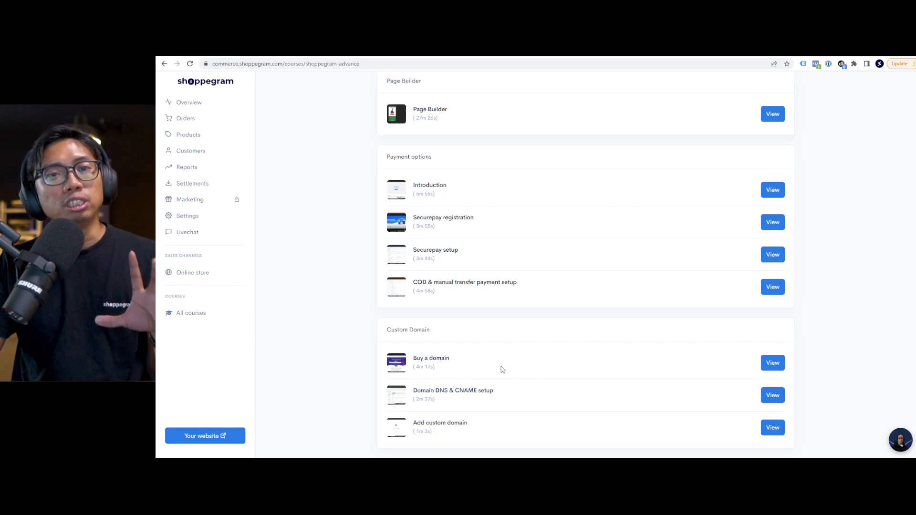
scroll(497, 371, up, 4)
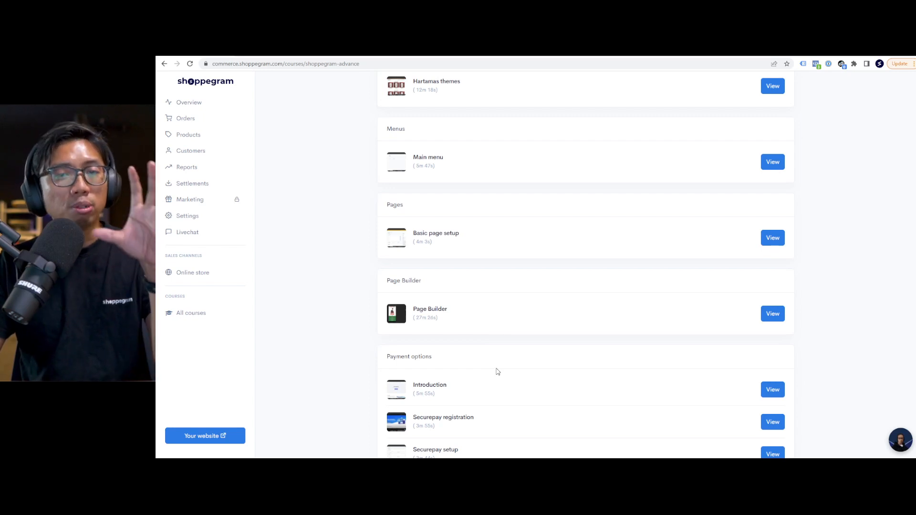
scroll(497, 371, up, 20)
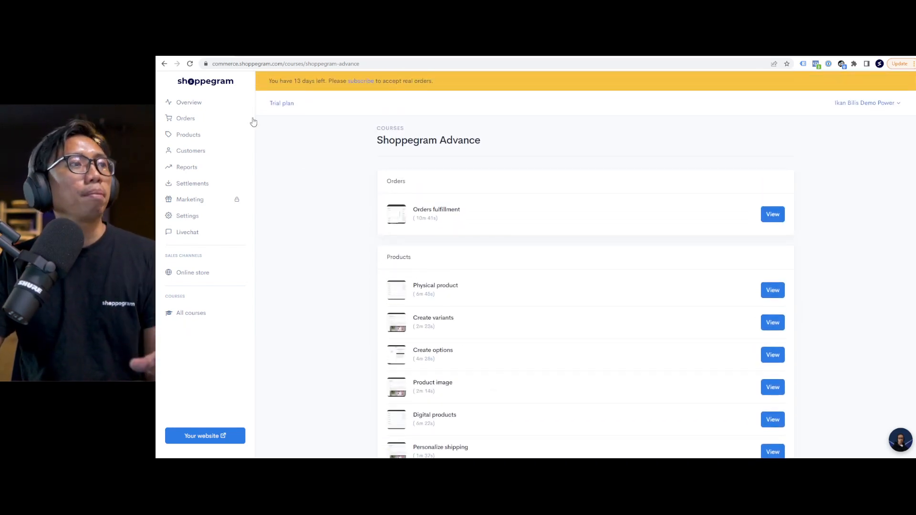
Review the Facebook Ads Essentials course lessons from All courses, then go to Livechat.
click(209, 102)
click(194, 313)
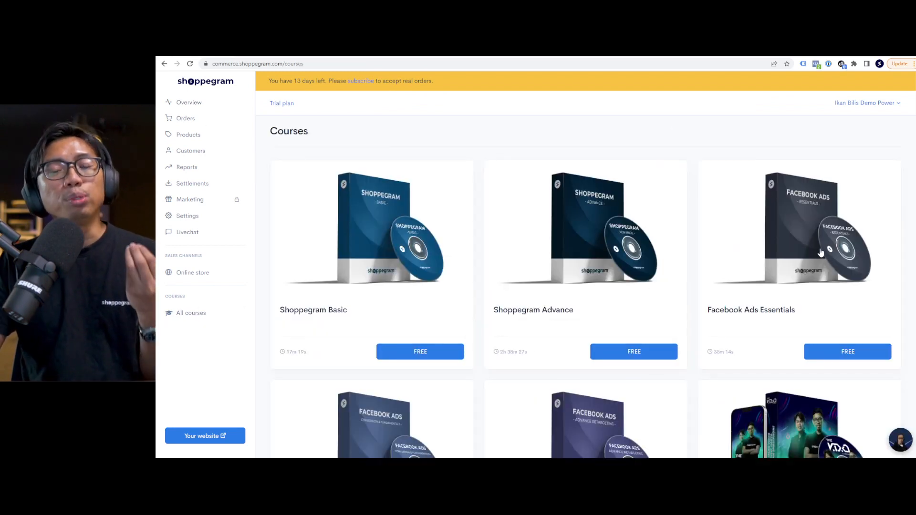
click(824, 264)
scroll(394, 256, down, 2)
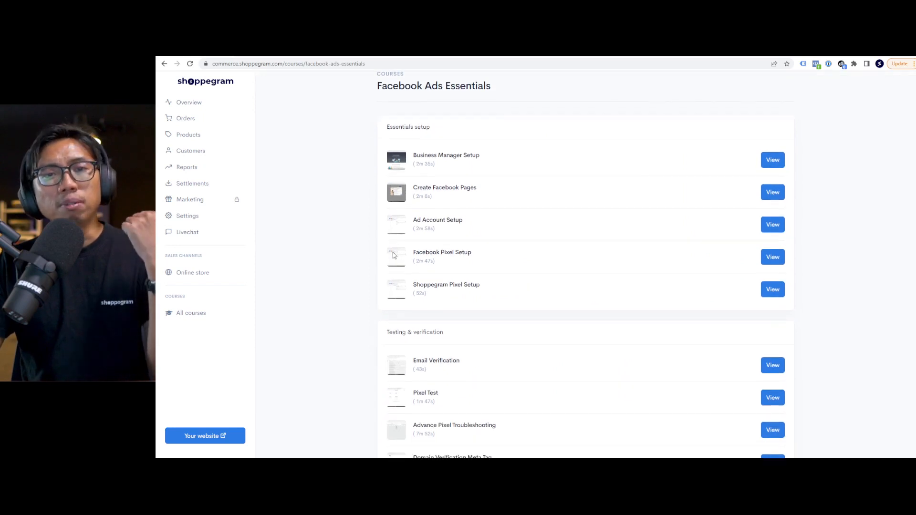
scroll(358, 256, down, 3)
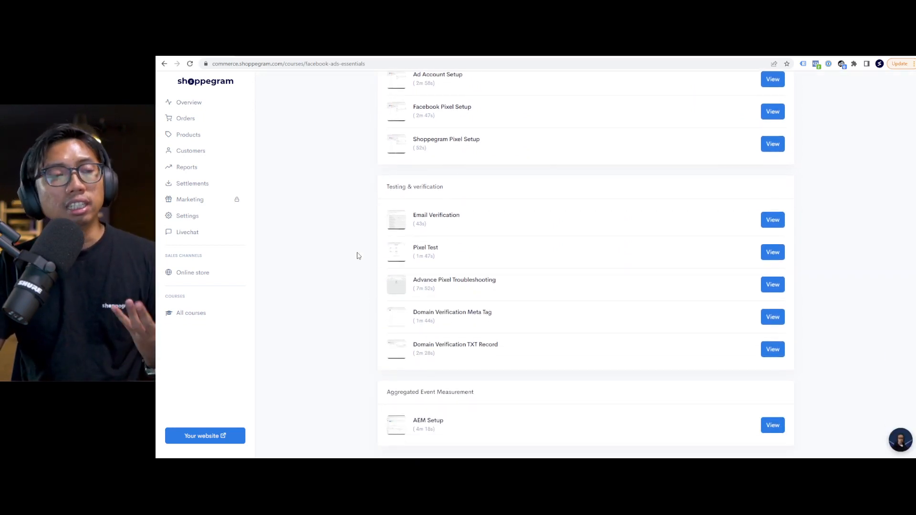
scroll(359, 257, down, 2)
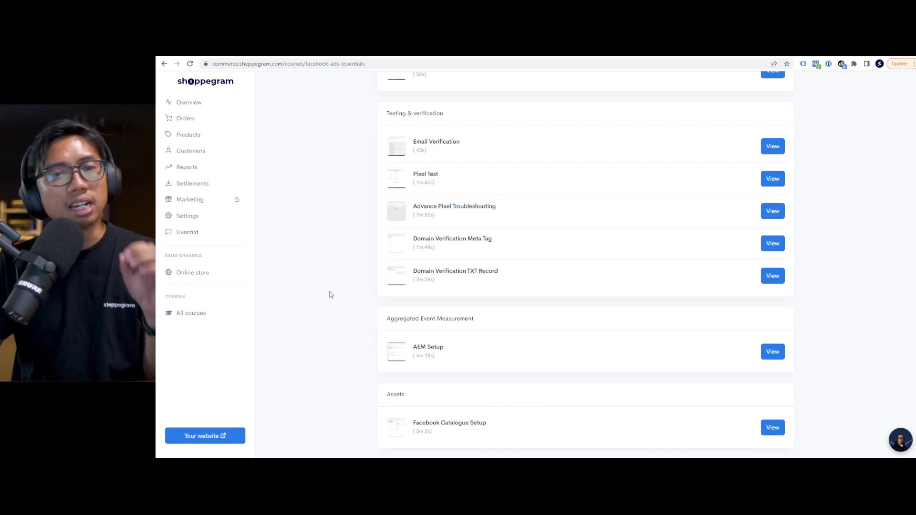
scroll(319, 301, up, 5)
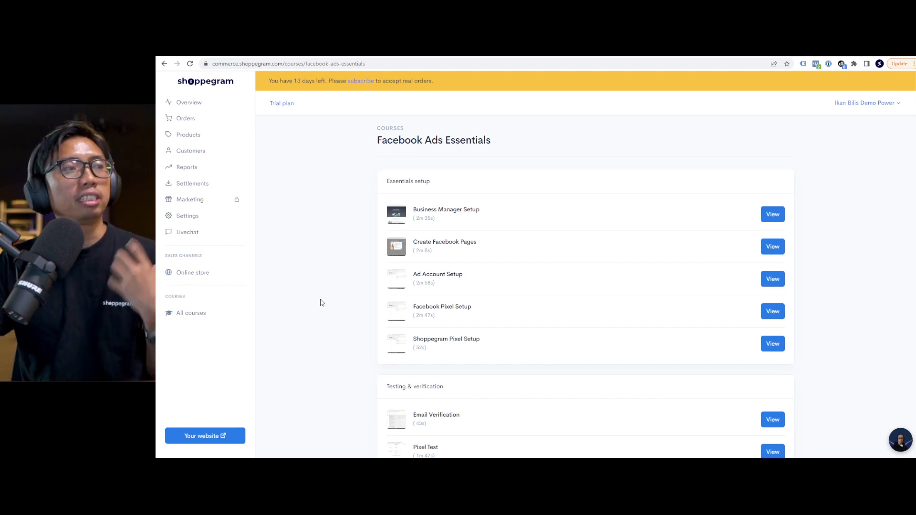
click(203, 235)
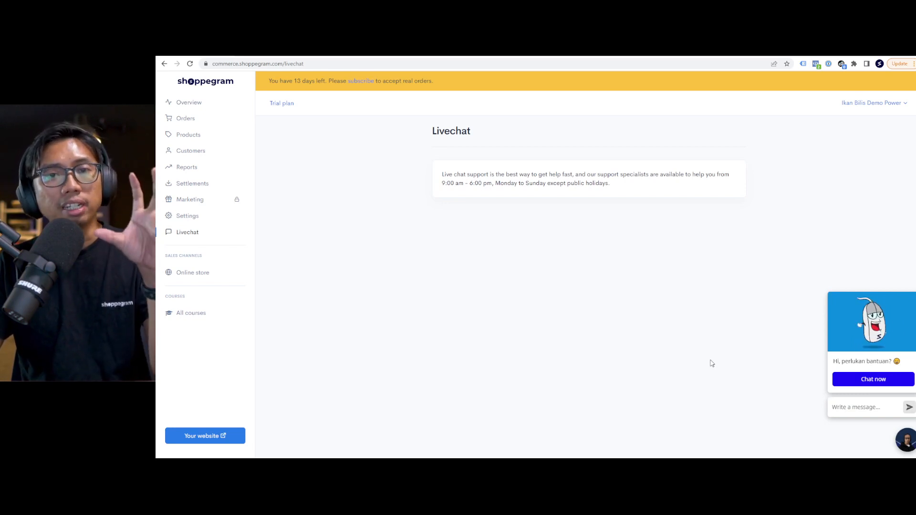
Ask support in live chat 'Hi, macam mana nak setup COD ya?'.
click(870, 380)
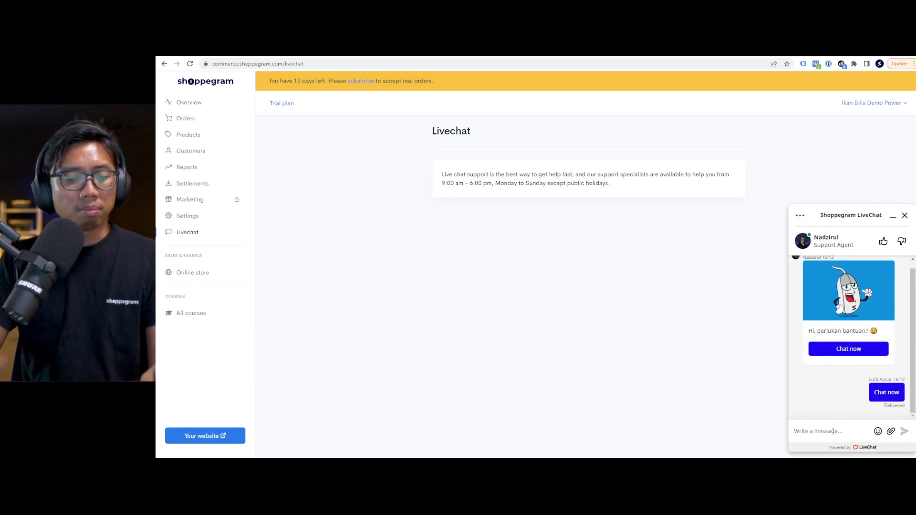
text(Hi, macam ma)
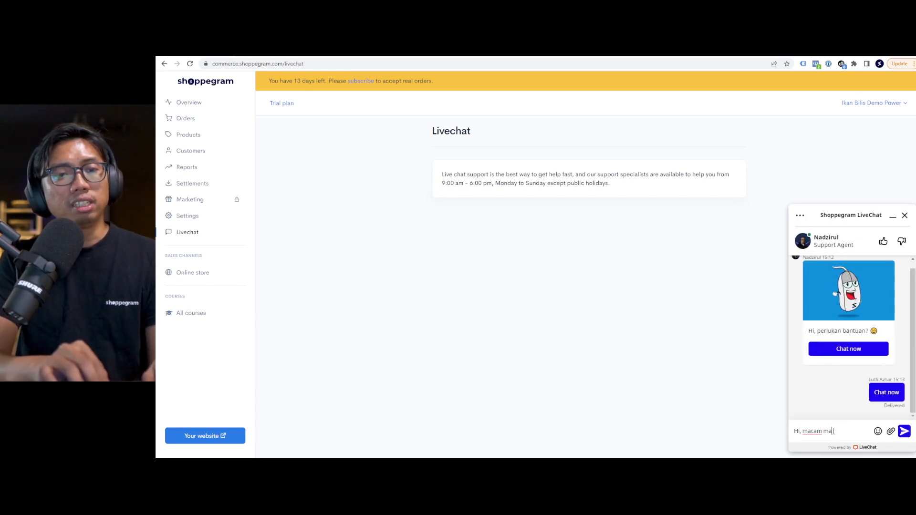
text(na nak setup COD)
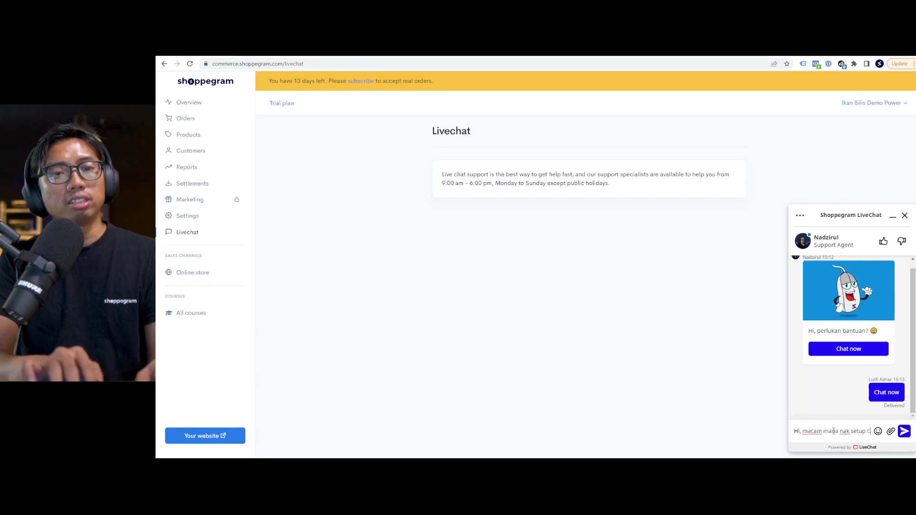
text( ya?)
key(Return)
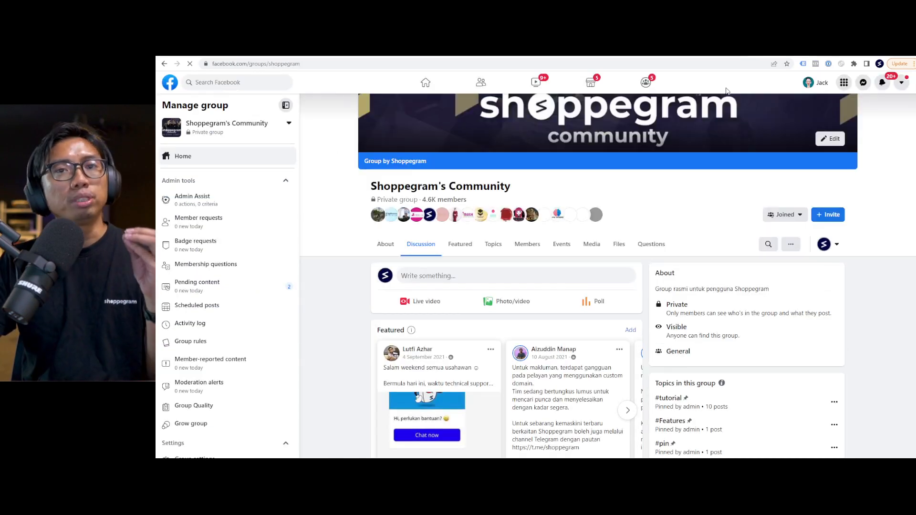
Scroll through the group feed past the Billplz DDoS notice and the sales-chart question.
scroll(647, 273, up, 2)
scroll(647, 273, down, 1)
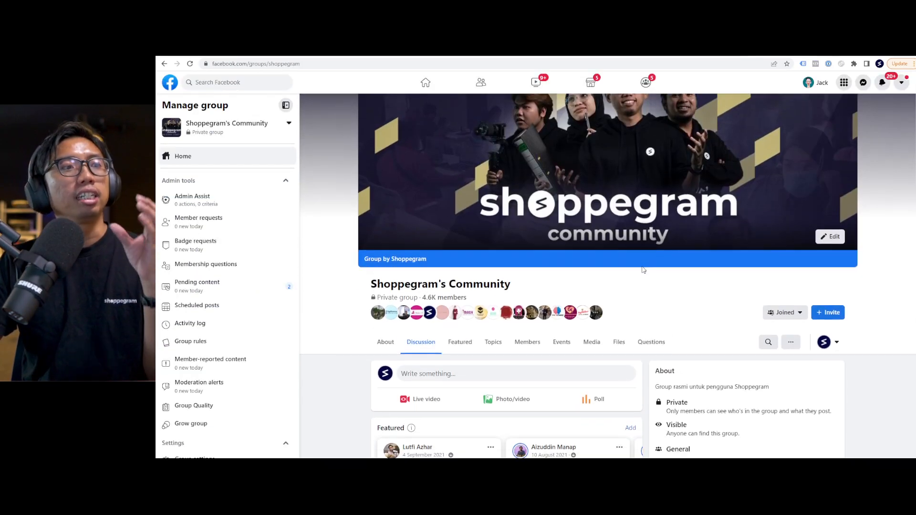
scroll(643, 270, down, 5)
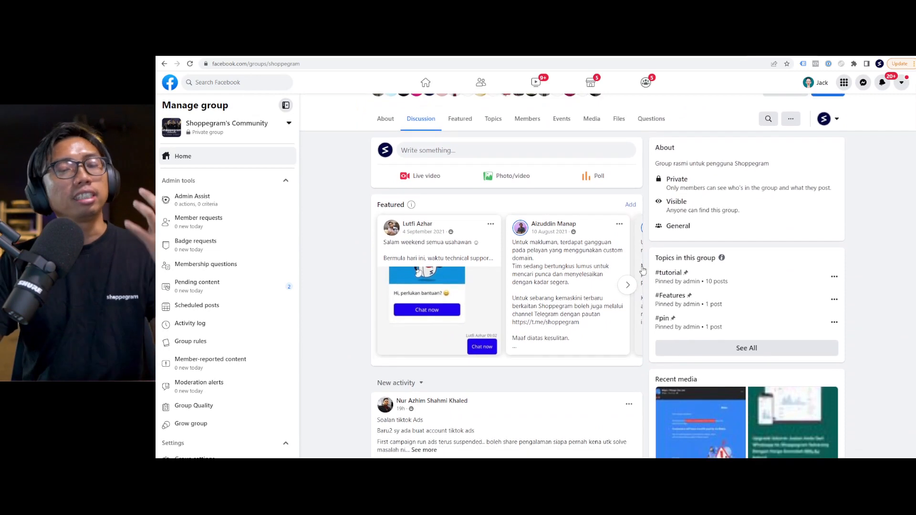
scroll(643, 270, down, 2)
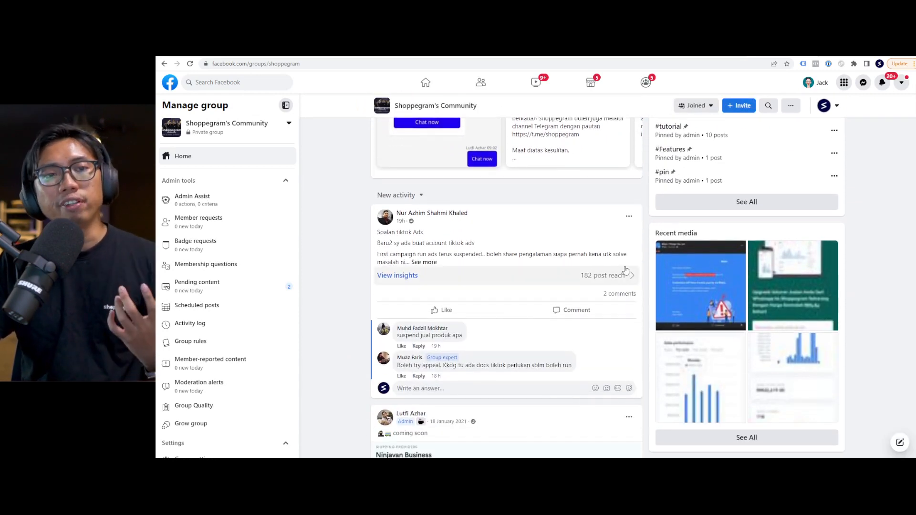
scroll(582, 263, down, 8)
scroll(580, 264, down, 5)
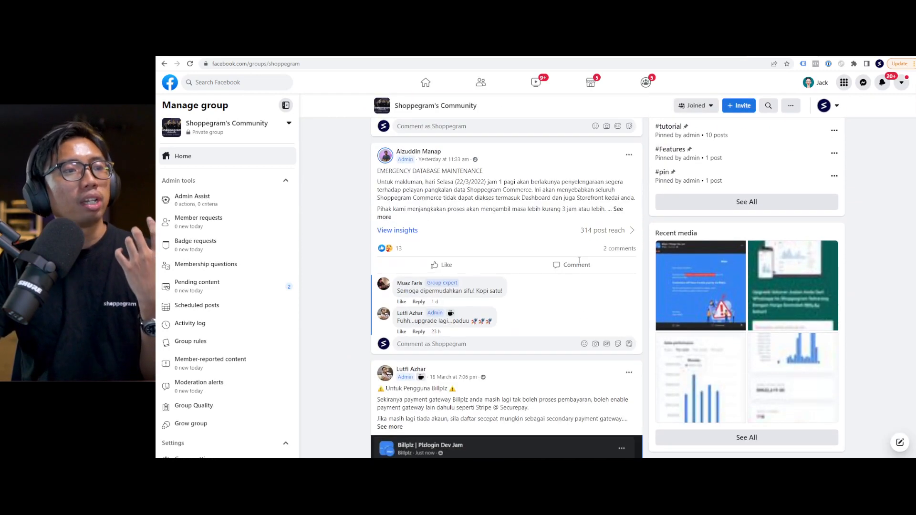
scroll(578, 263, down, 3)
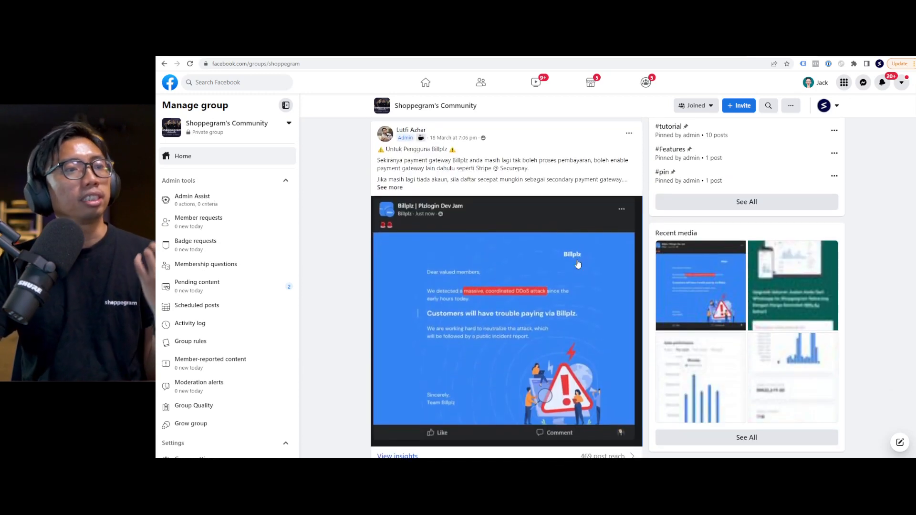
scroll(578, 264, down, 2)
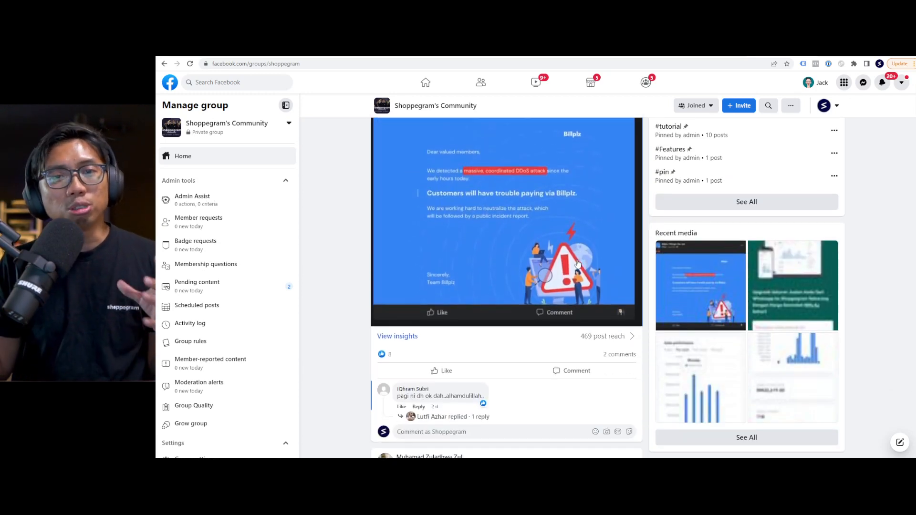
scroll(578, 264, down, 1)
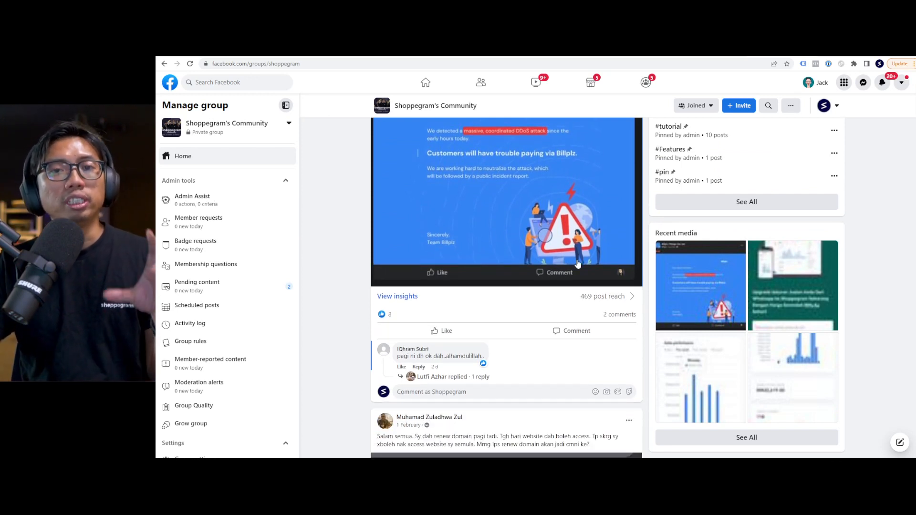
scroll(577, 264, down, 7)
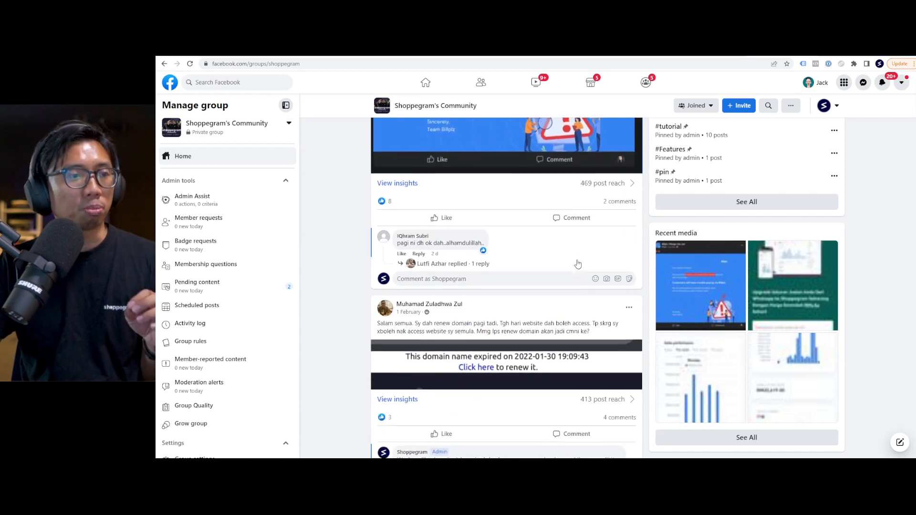
scroll(578, 264, down, 5)
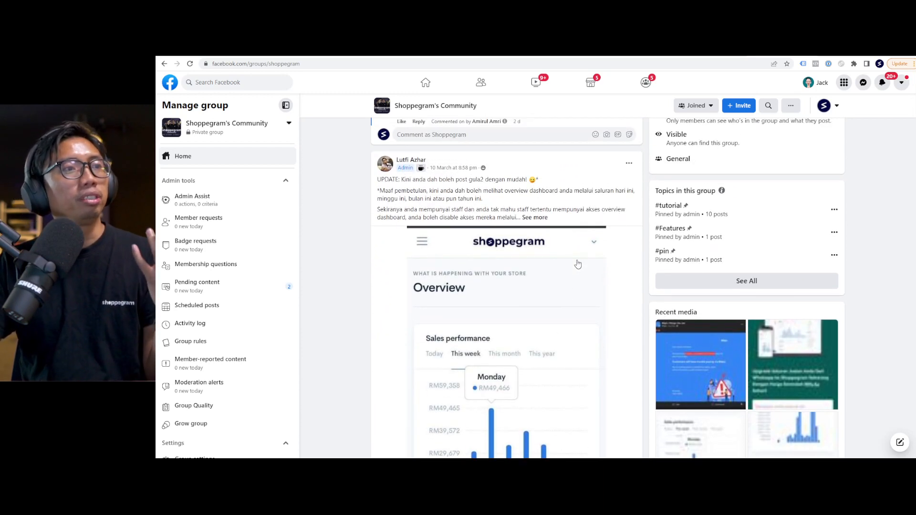
scroll(577, 264, down, 4)
scroll(539, 273, down, 8)
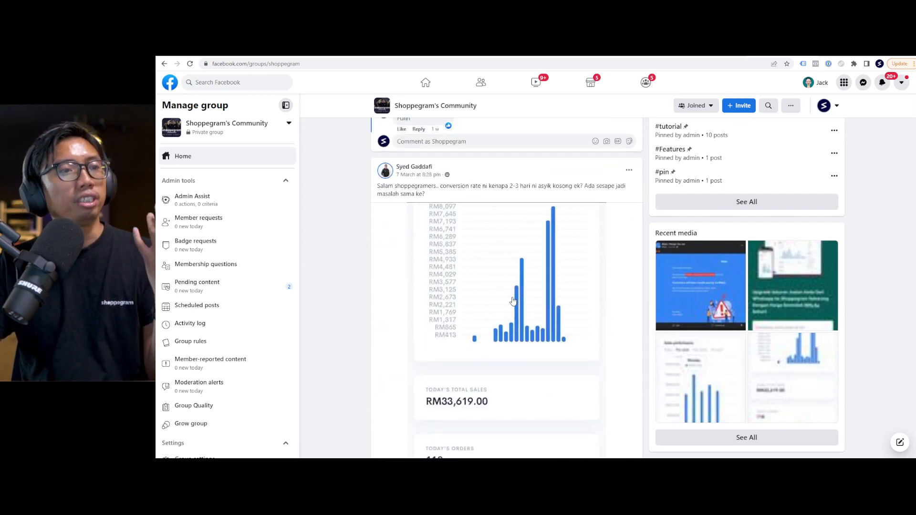
scroll(513, 302, down, 1)
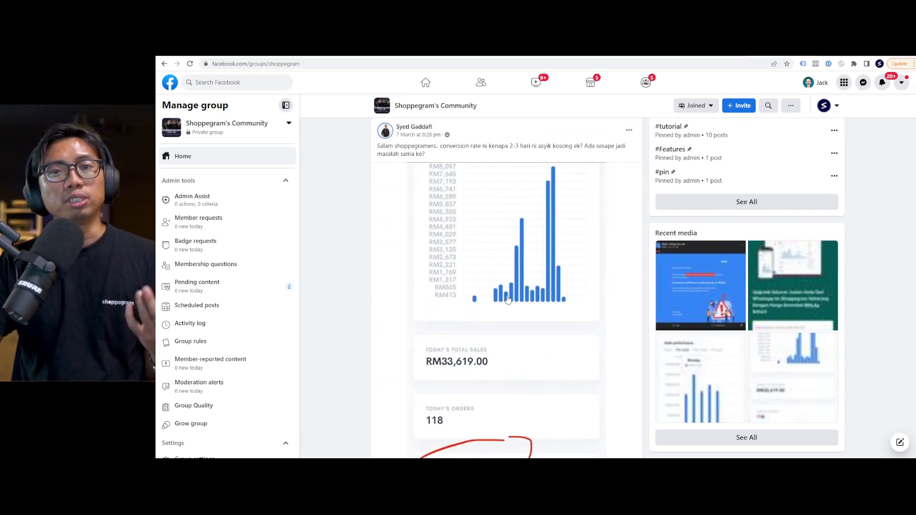